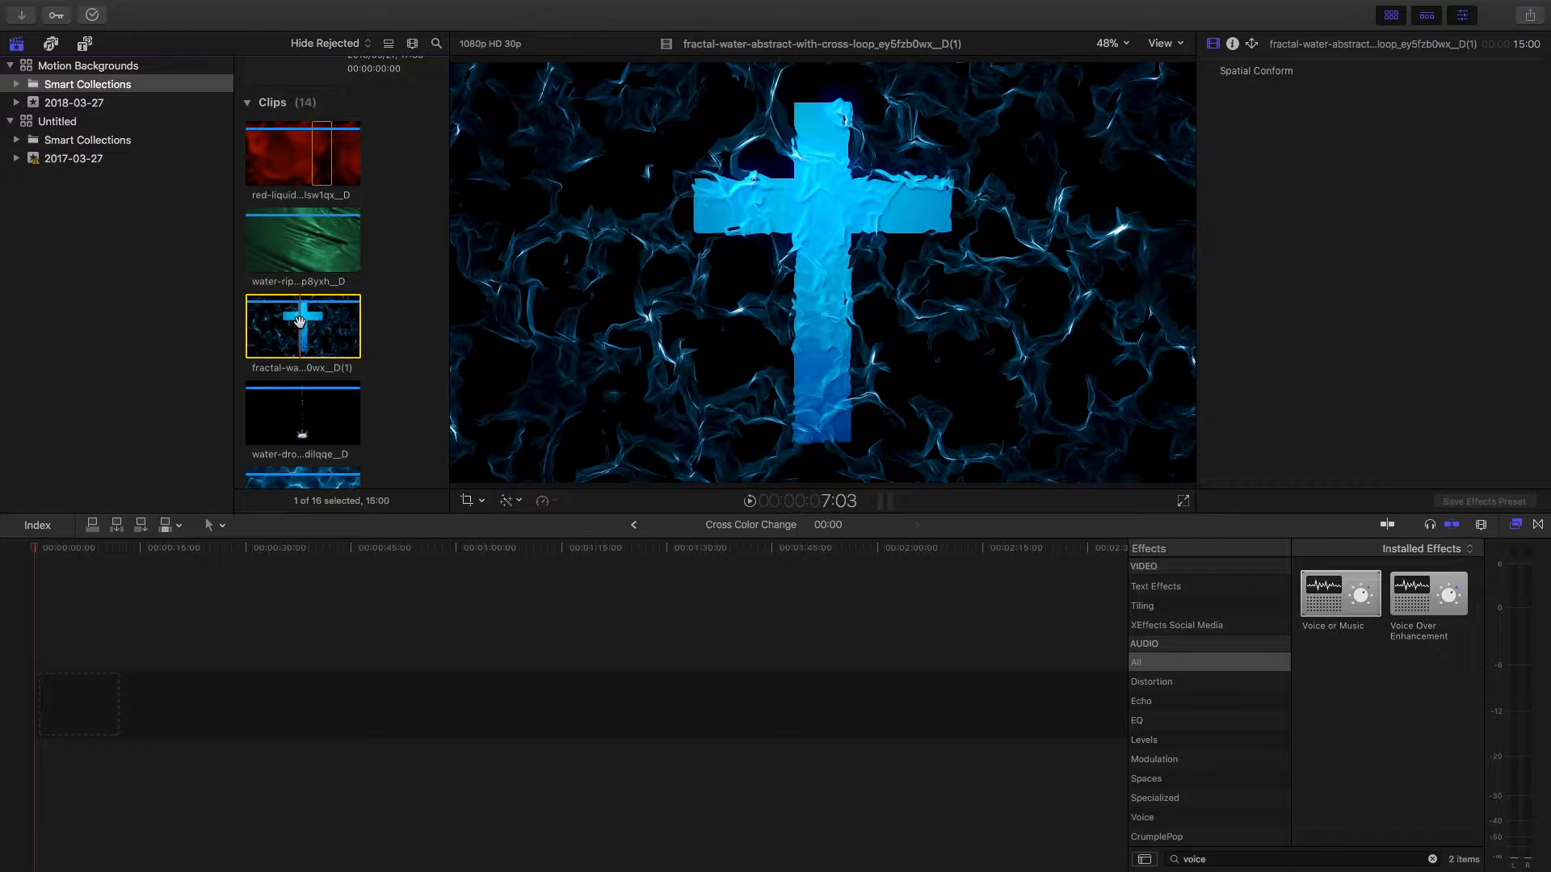
# Step: Place the fractal-water-abstract-with-cross-loop clip on the timeline twice, one copy directly after the other
pyautogui.moveTo(300, 330); pyautogui.dragTo(274, 719)
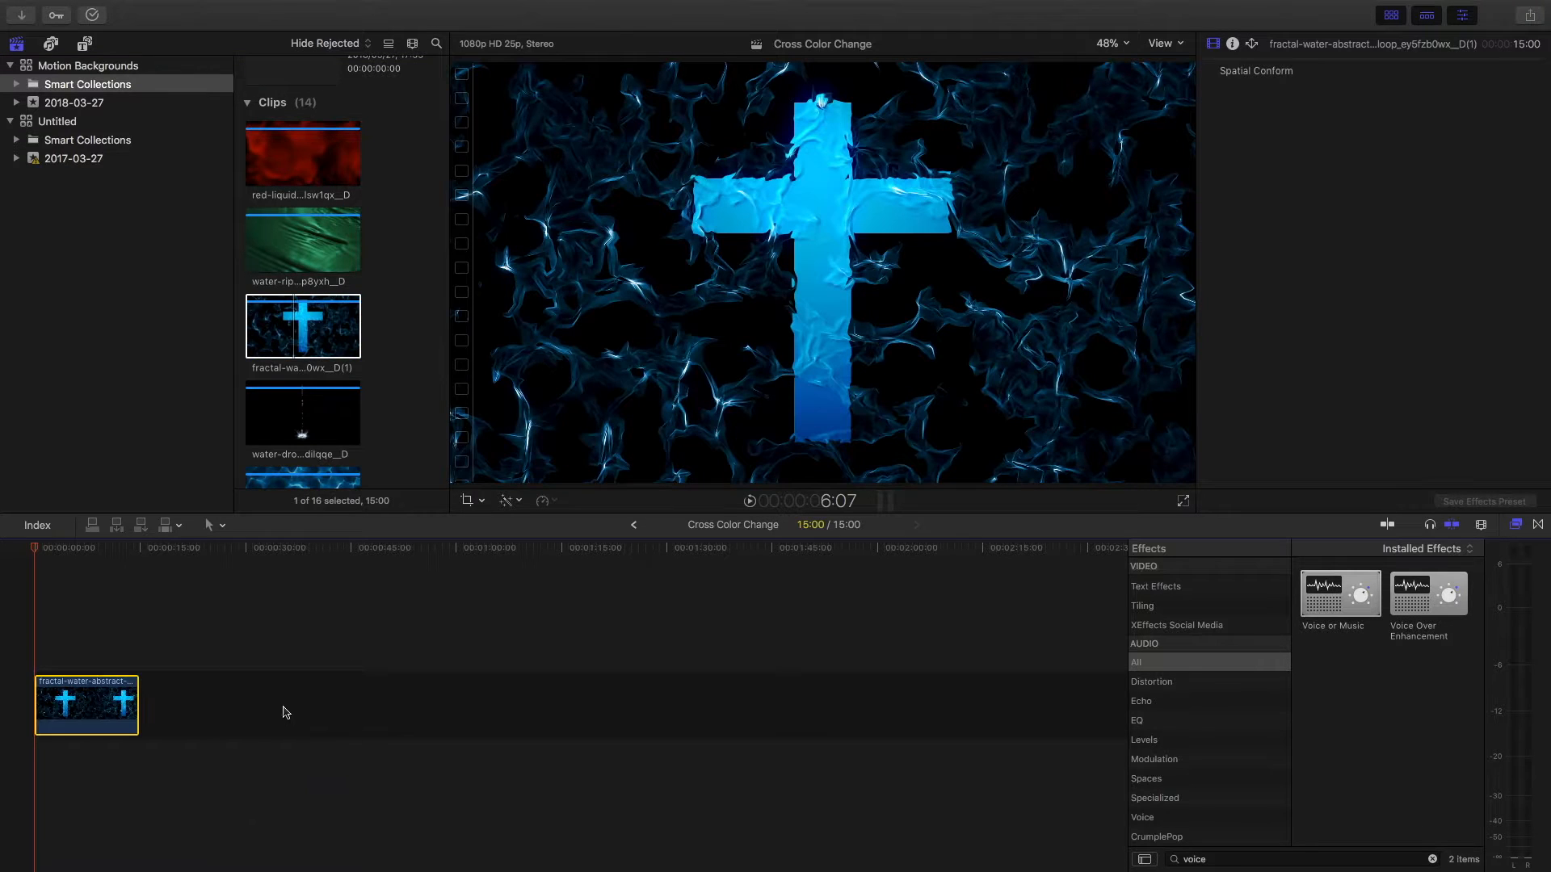
pyautogui.click(298, 307)
pyautogui.press('d')
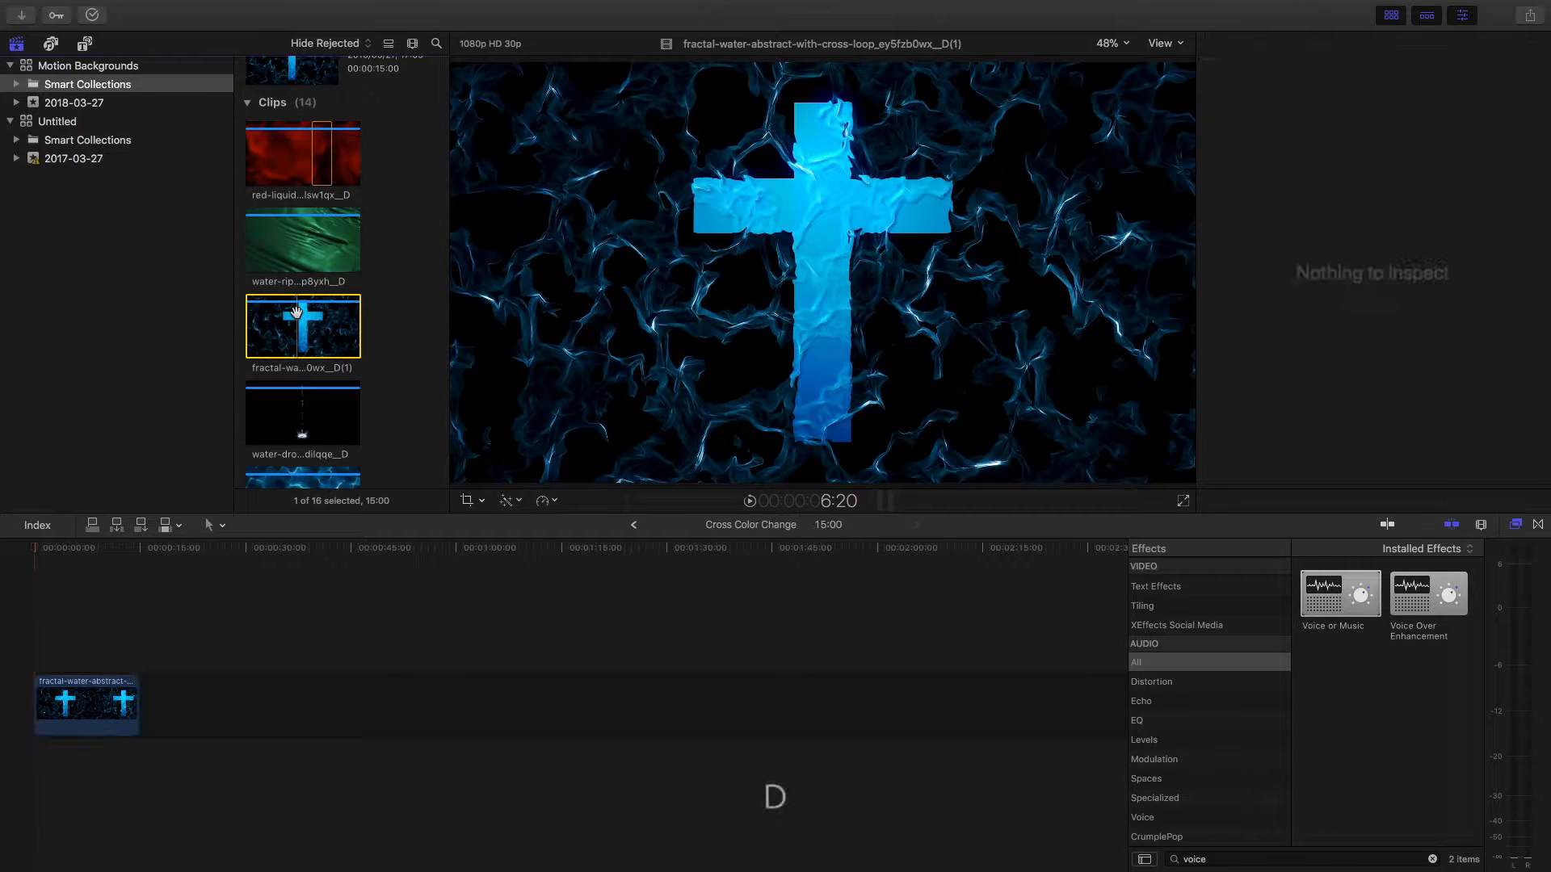
pyautogui.click(167, 604)
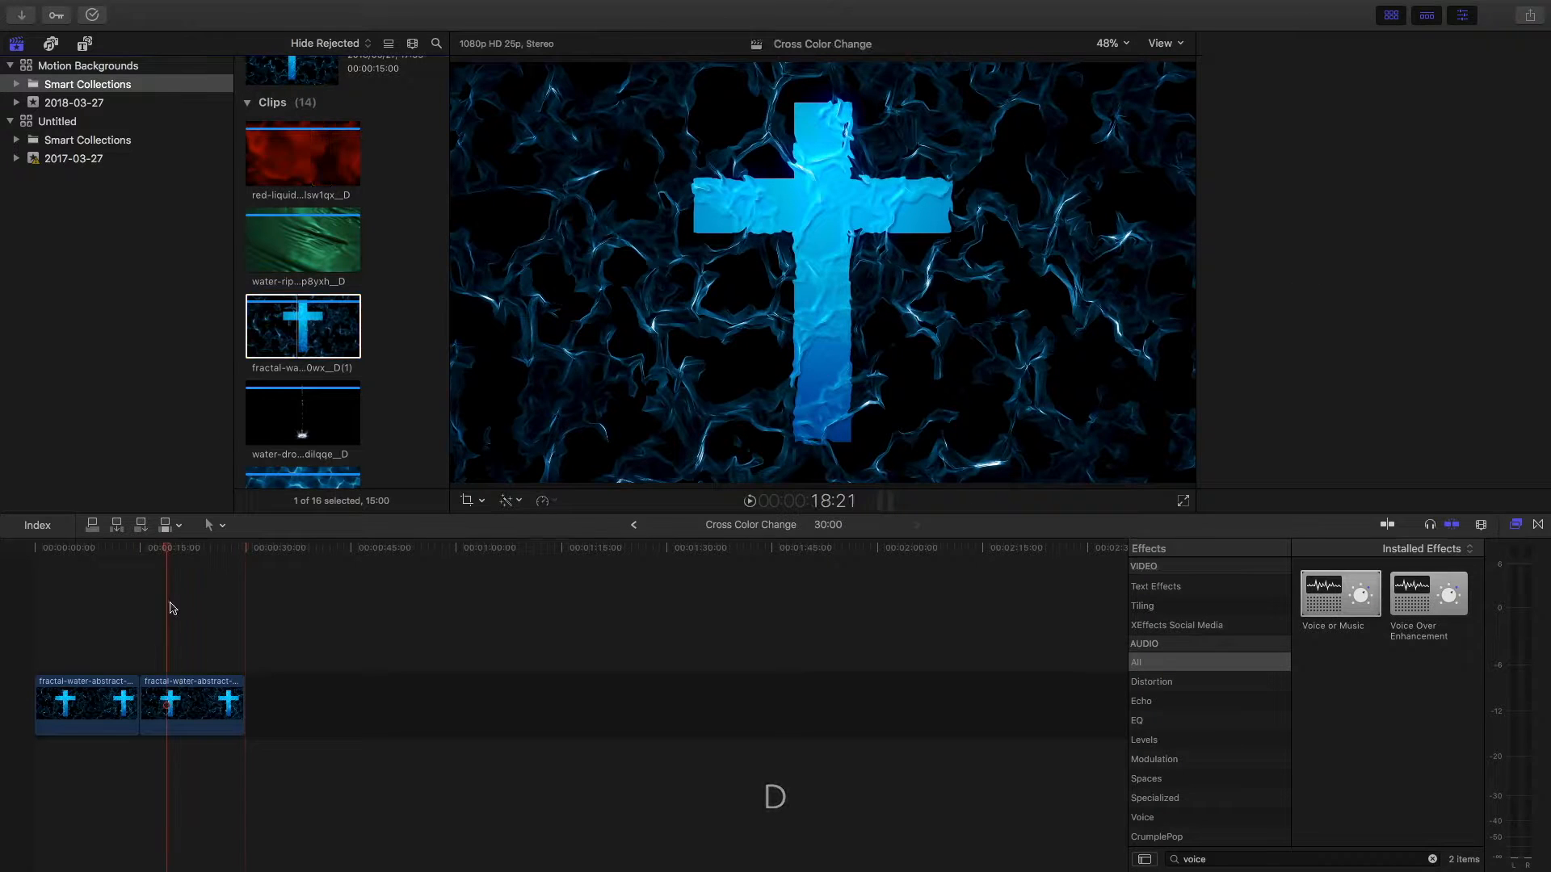
pyautogui.click(134, 563)
pyautogui.click(114, 554)
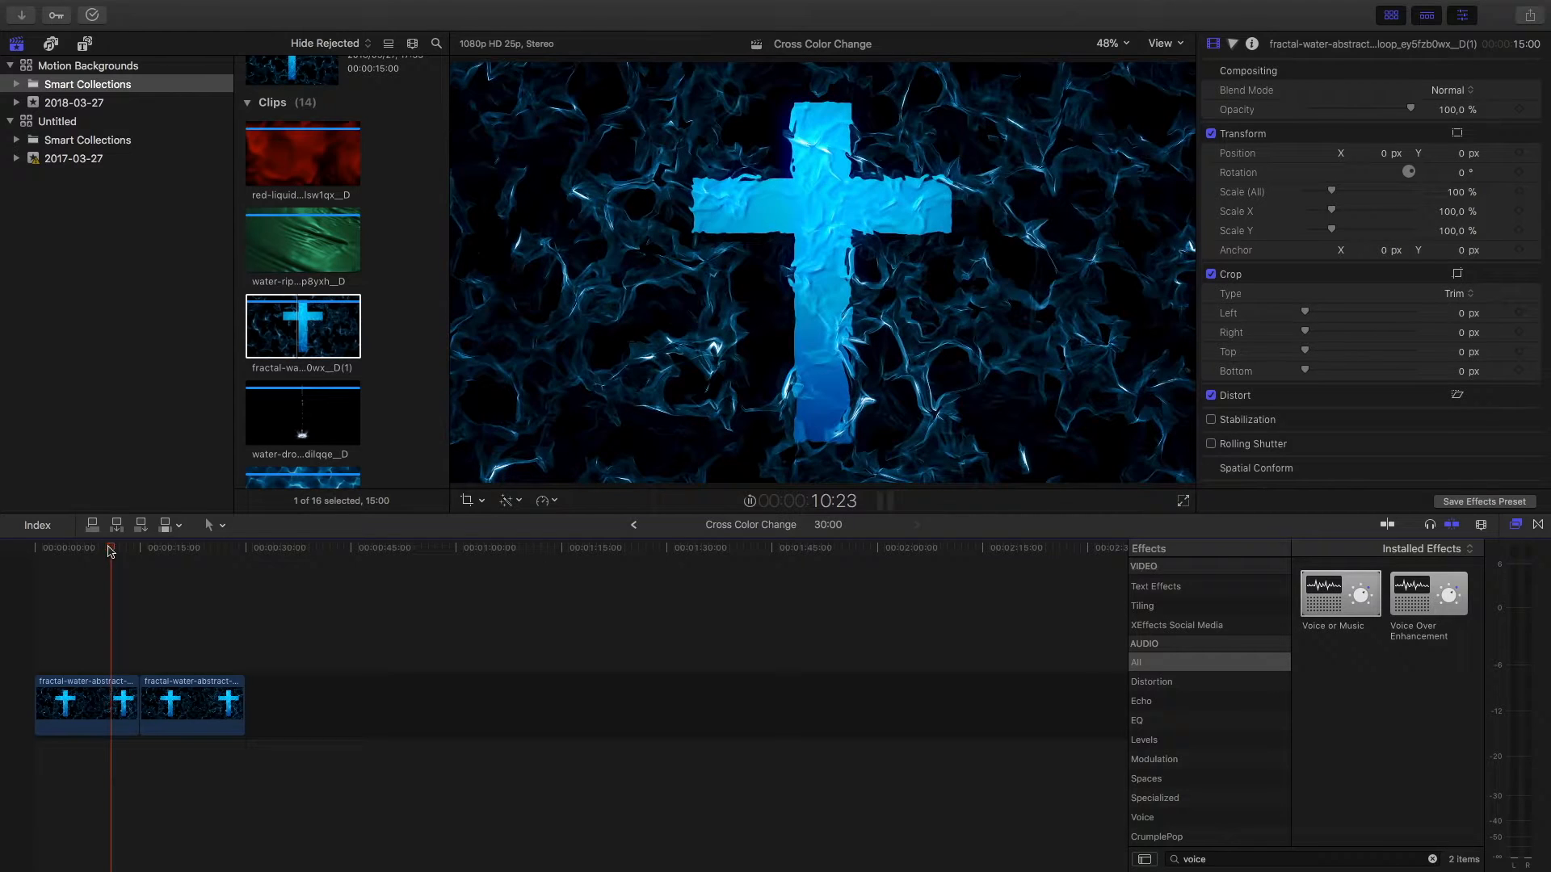
# Step: Open the color board's color controls for the second clip on the timeline
pyautogui.click(176, 703)
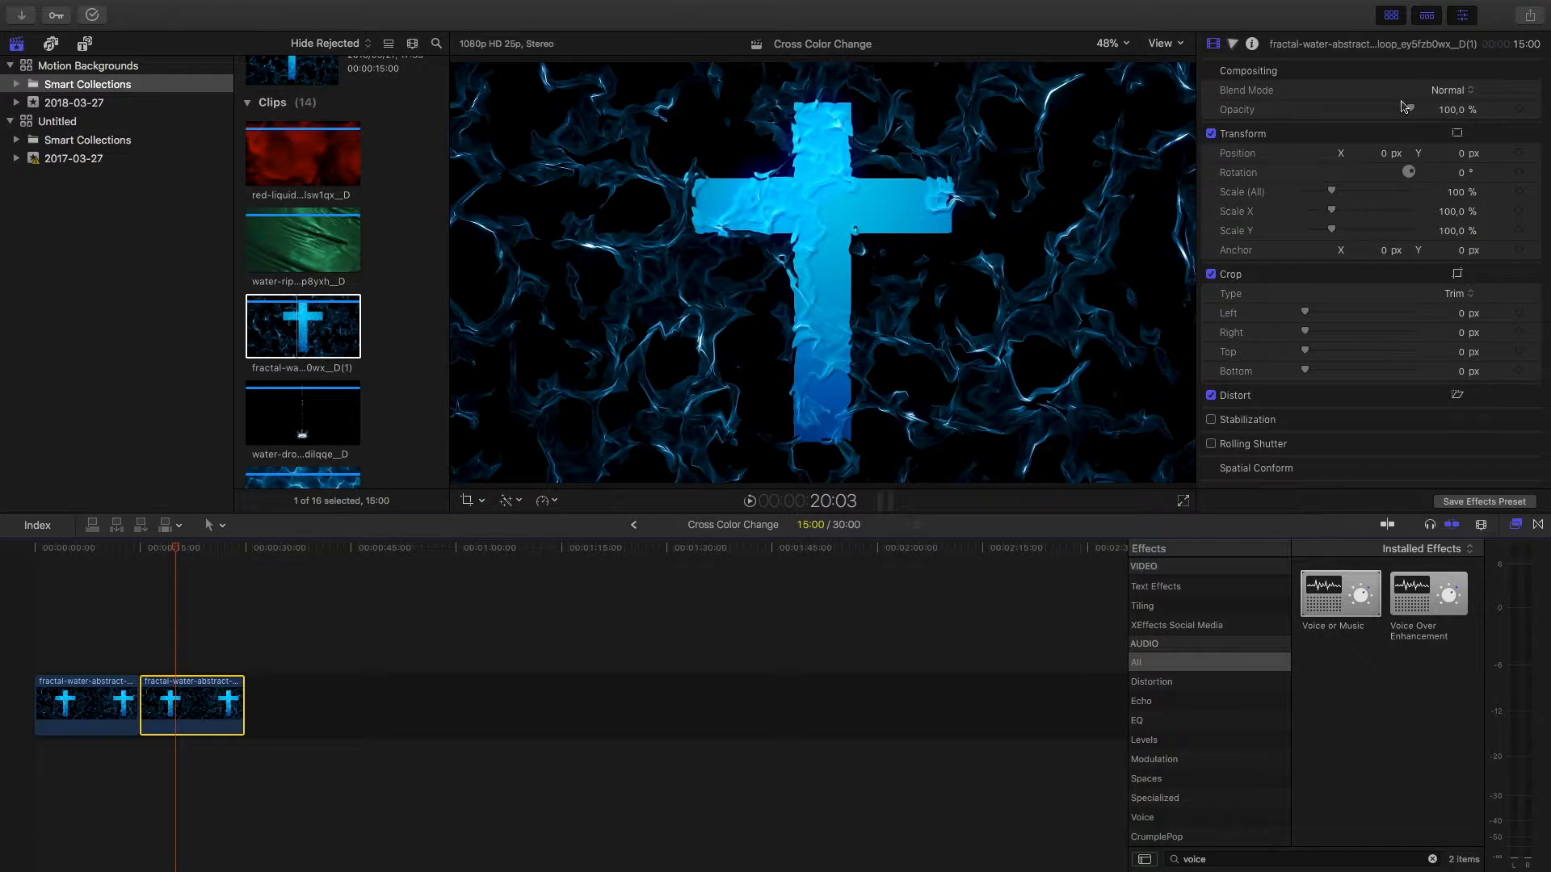
pyautogui.click(1233, 43)
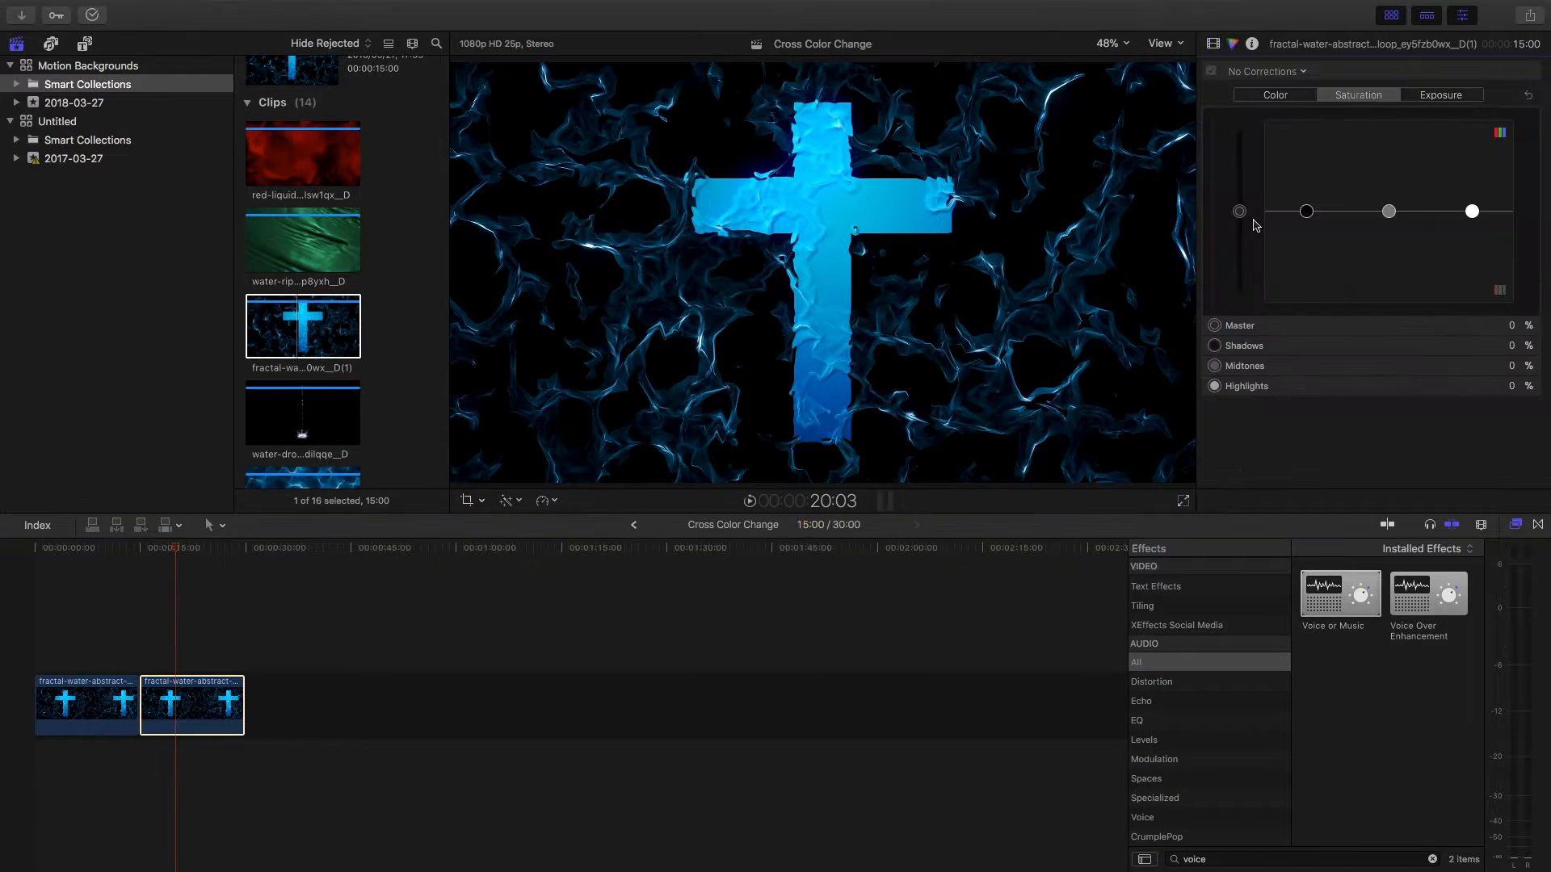
pyautogui.click(1290, 95)
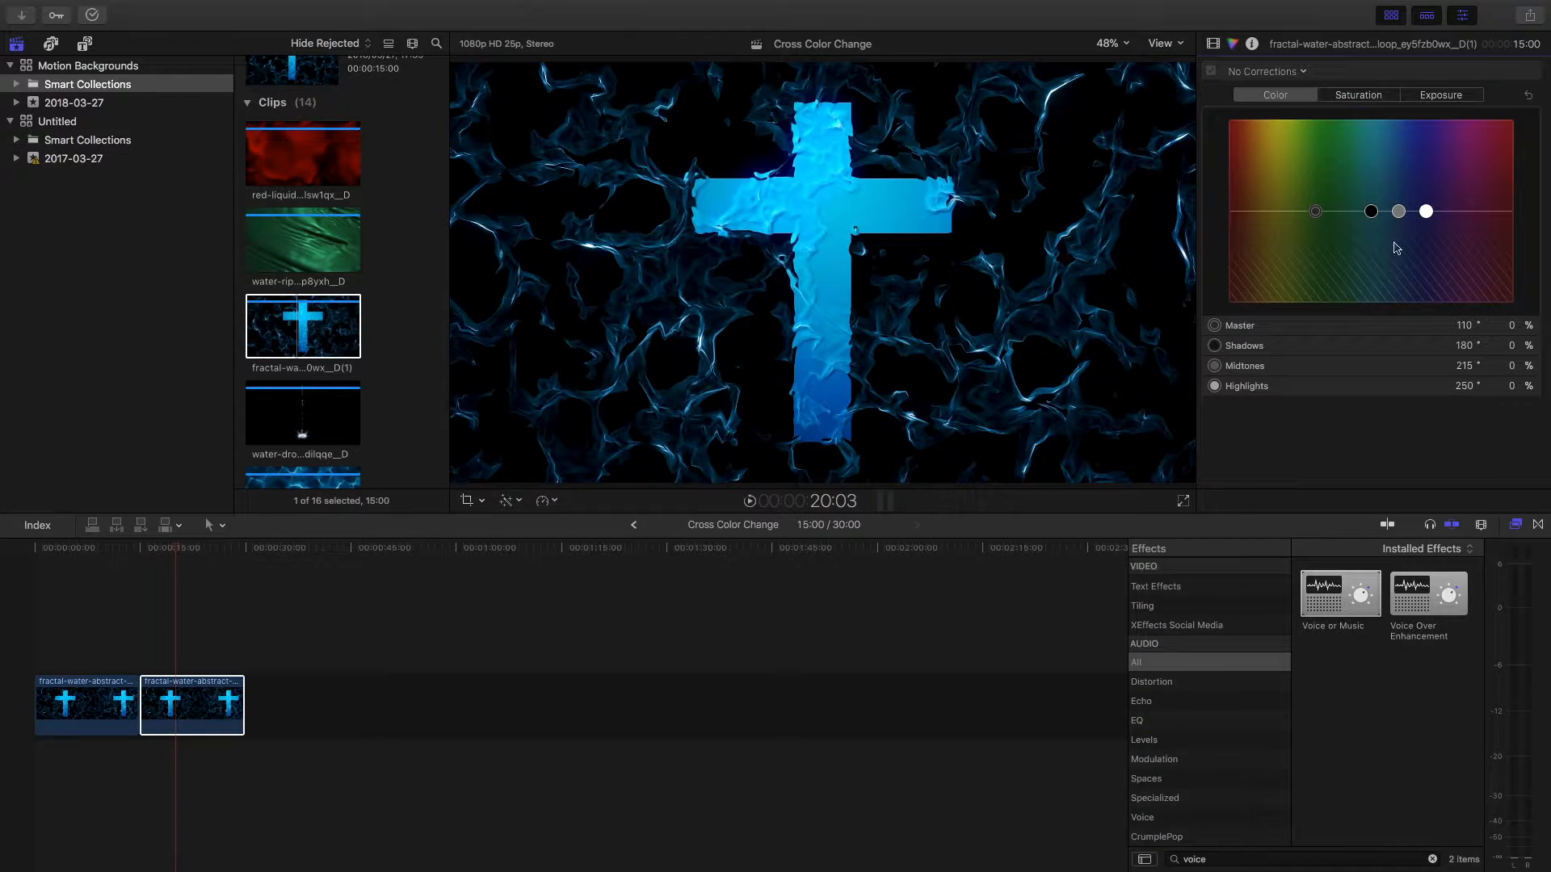
# Step: Try recoloring the second clip by shifting the master toward red and the highlights' hue up and down, resetting each attempt
pyautogui.click(1317, 214)
pyautogui.moveTo(1315, 213); pyautogui.dragTo(1231, 128)
pyautogui.click(1527, 95)
pyautogui.click(1427, 214)
pyautogui.moveTo(1427, 214); pyautogui.dragTo(1339, 136)
pyautogui.click(1528, 97)
pyautogui.moveTo(1426, 213); pyautogui.dragTo(1412, 301)
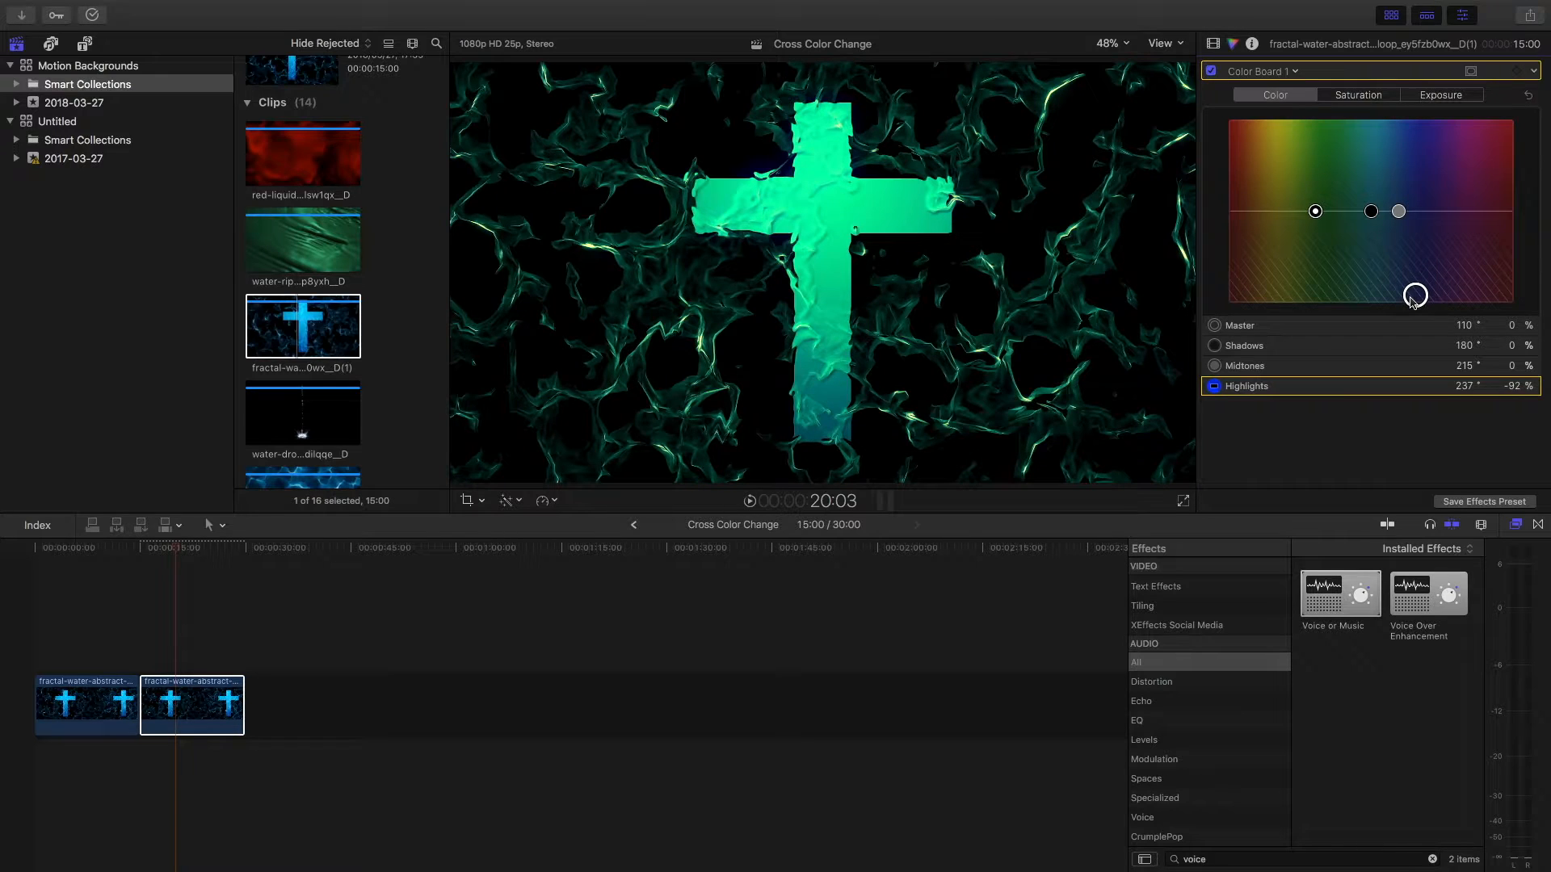
pyautogui.click(1528, 97)
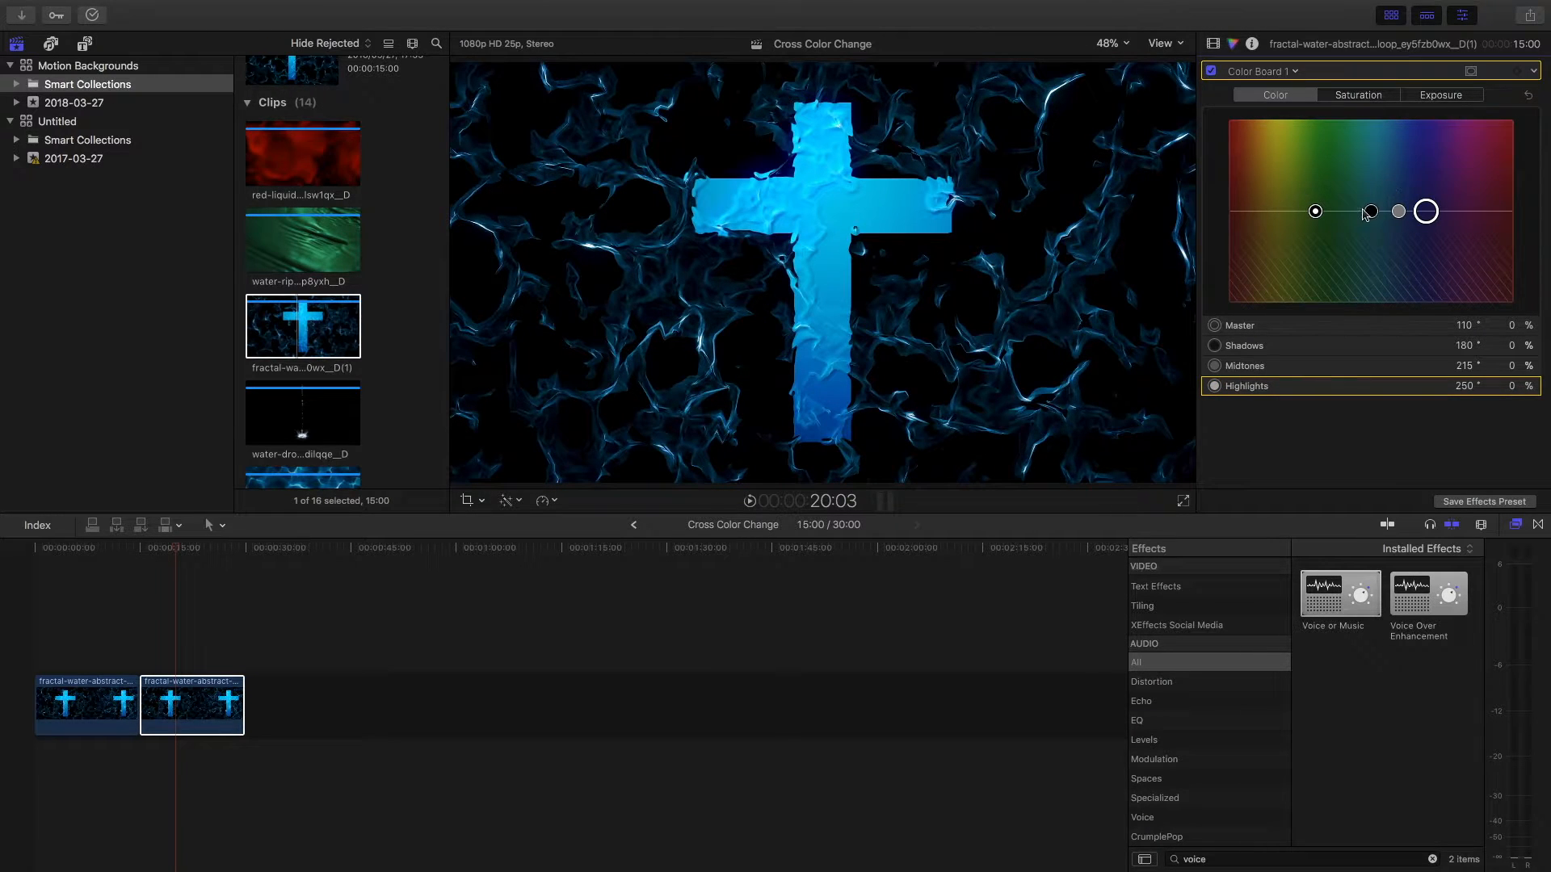
# Step: Set the second clip's master saturation to -100% in the color board
pyautogui.click(1362, 95)
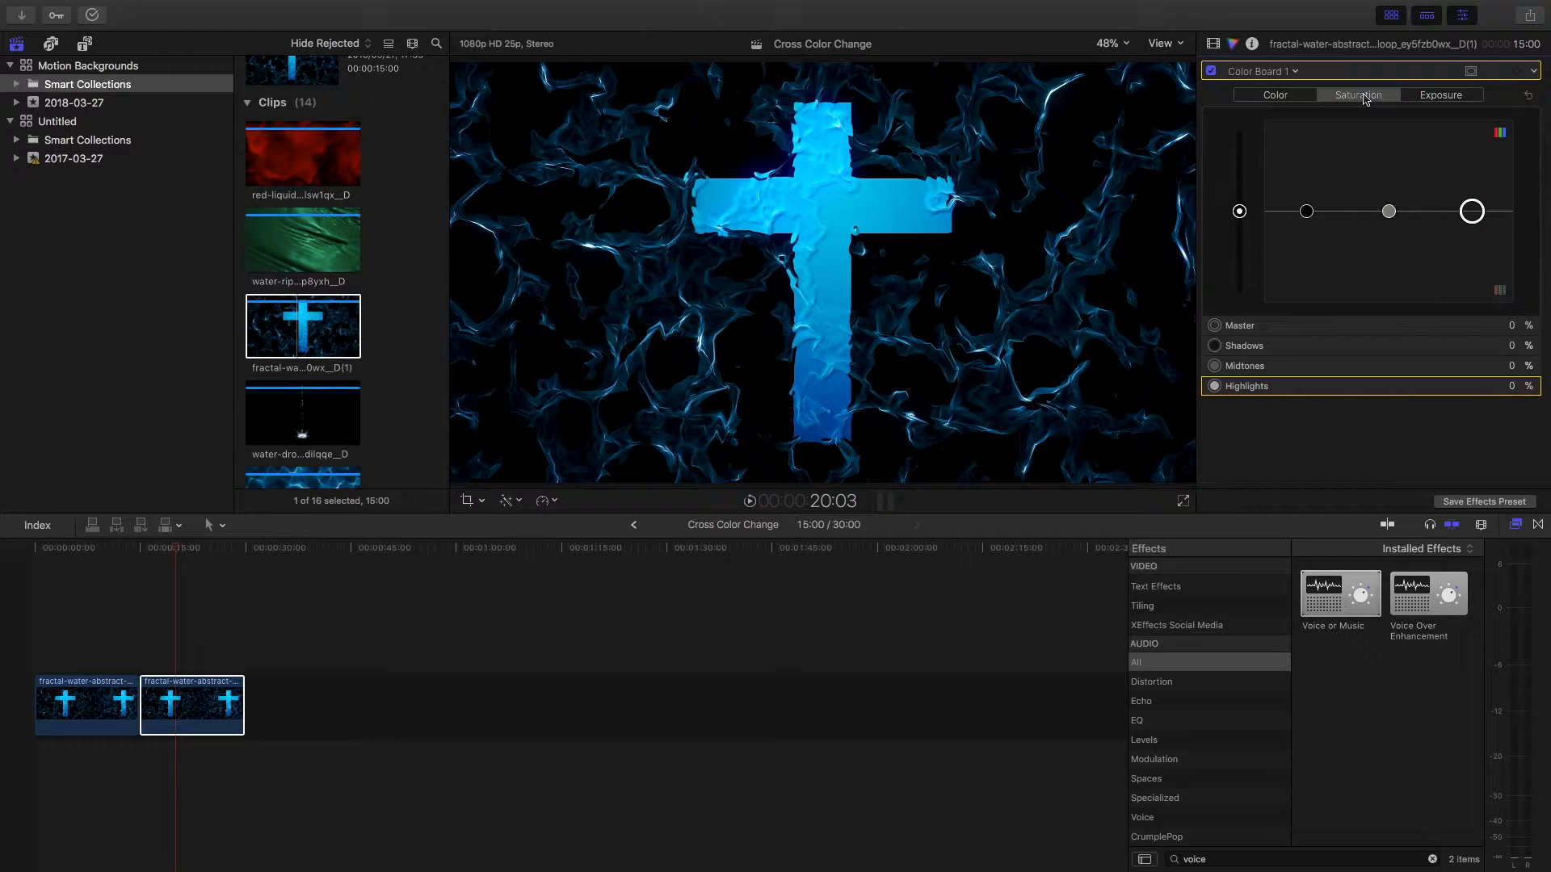
pyautogui.click(1239, 212)
pyautogui.moveTo(1240, 218); pyautogui.dragTo(1234, 415)
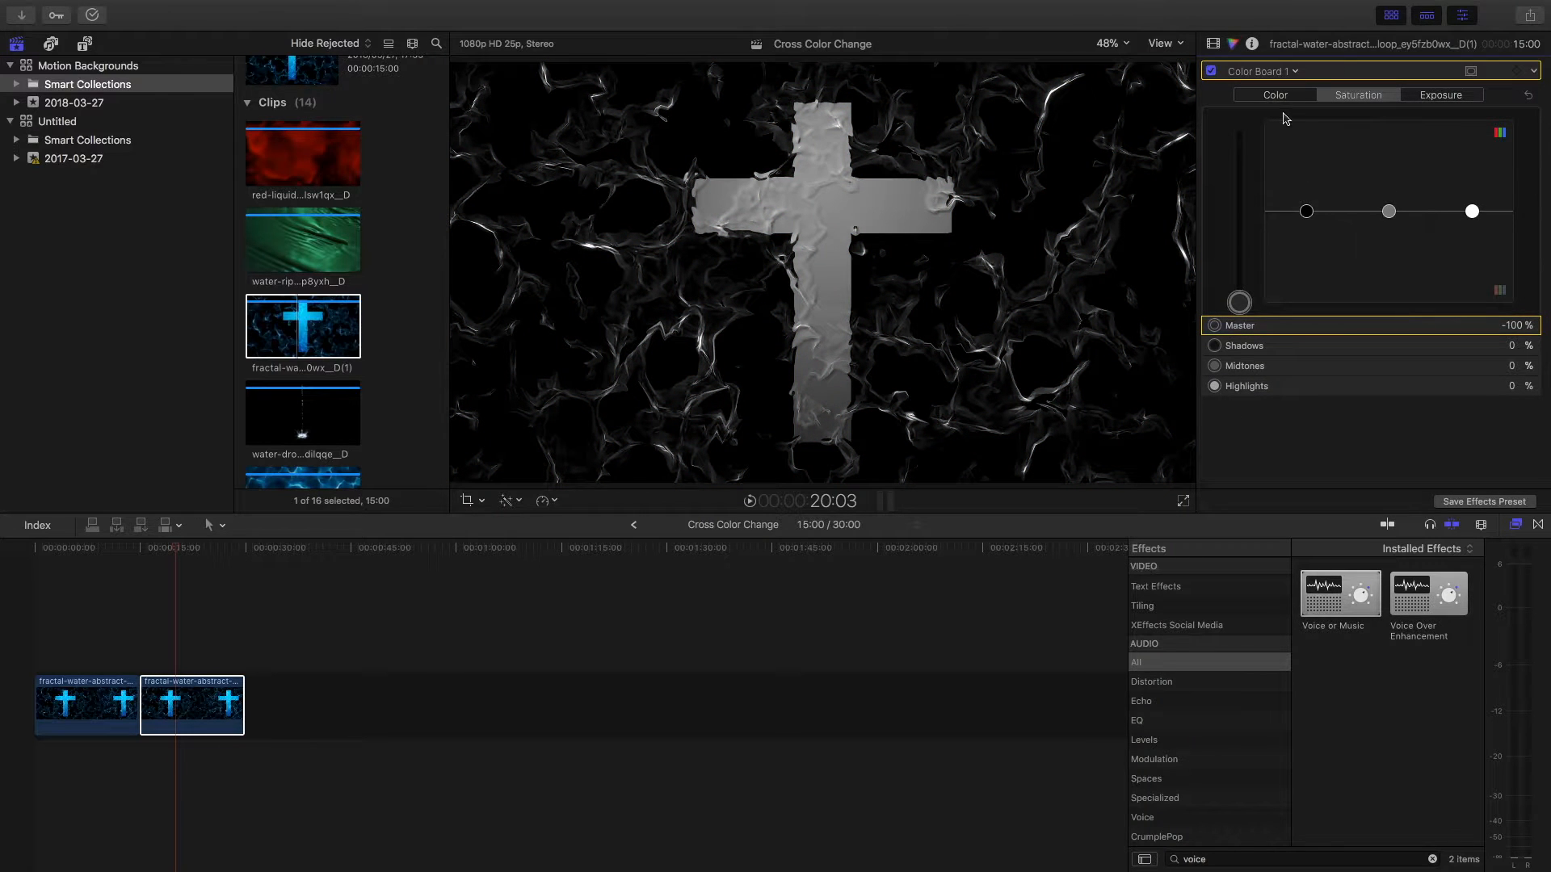
# Step: Add a Color Curves correction and raise a point on the red curve to maximum, about a quarter of the way along
pyautogui.click(1296, 73)
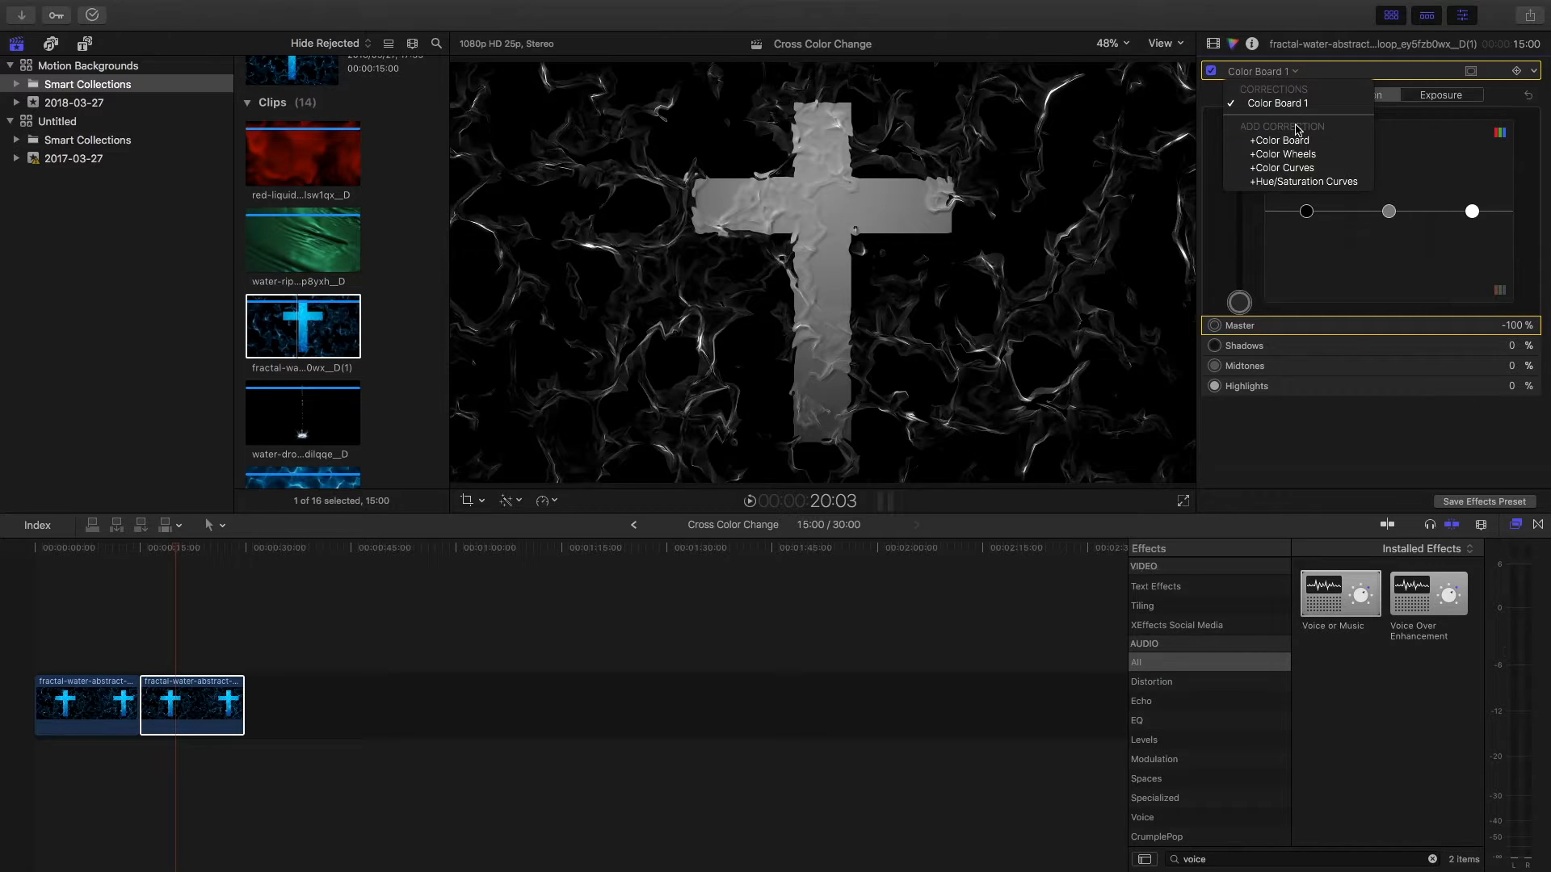
pyautogui.click(1290, 168)
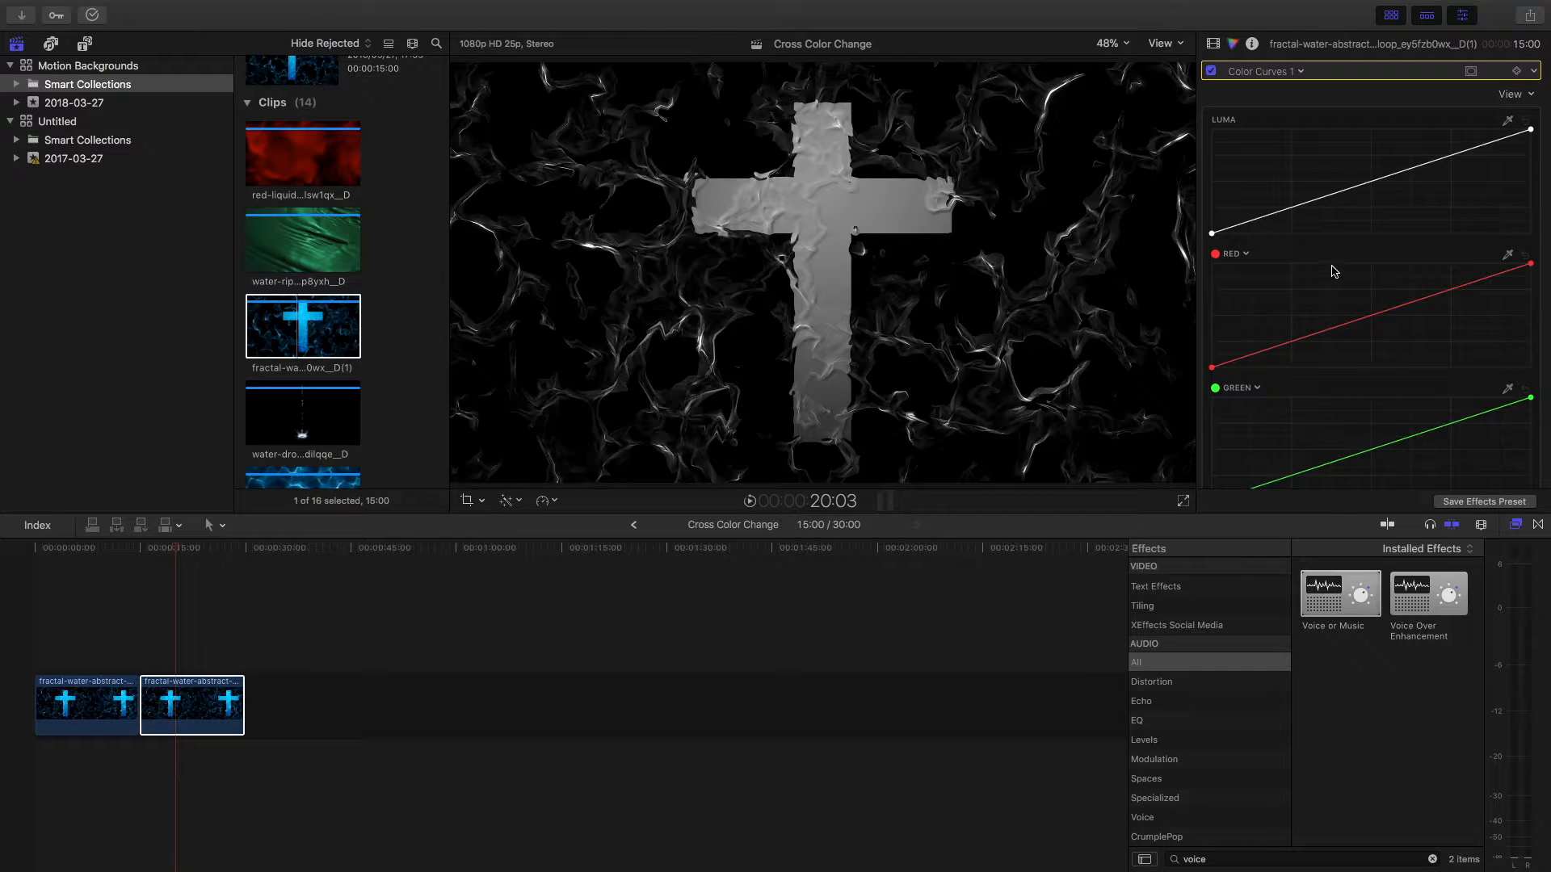
pyautogui.scroll(-3, 1300, 215)
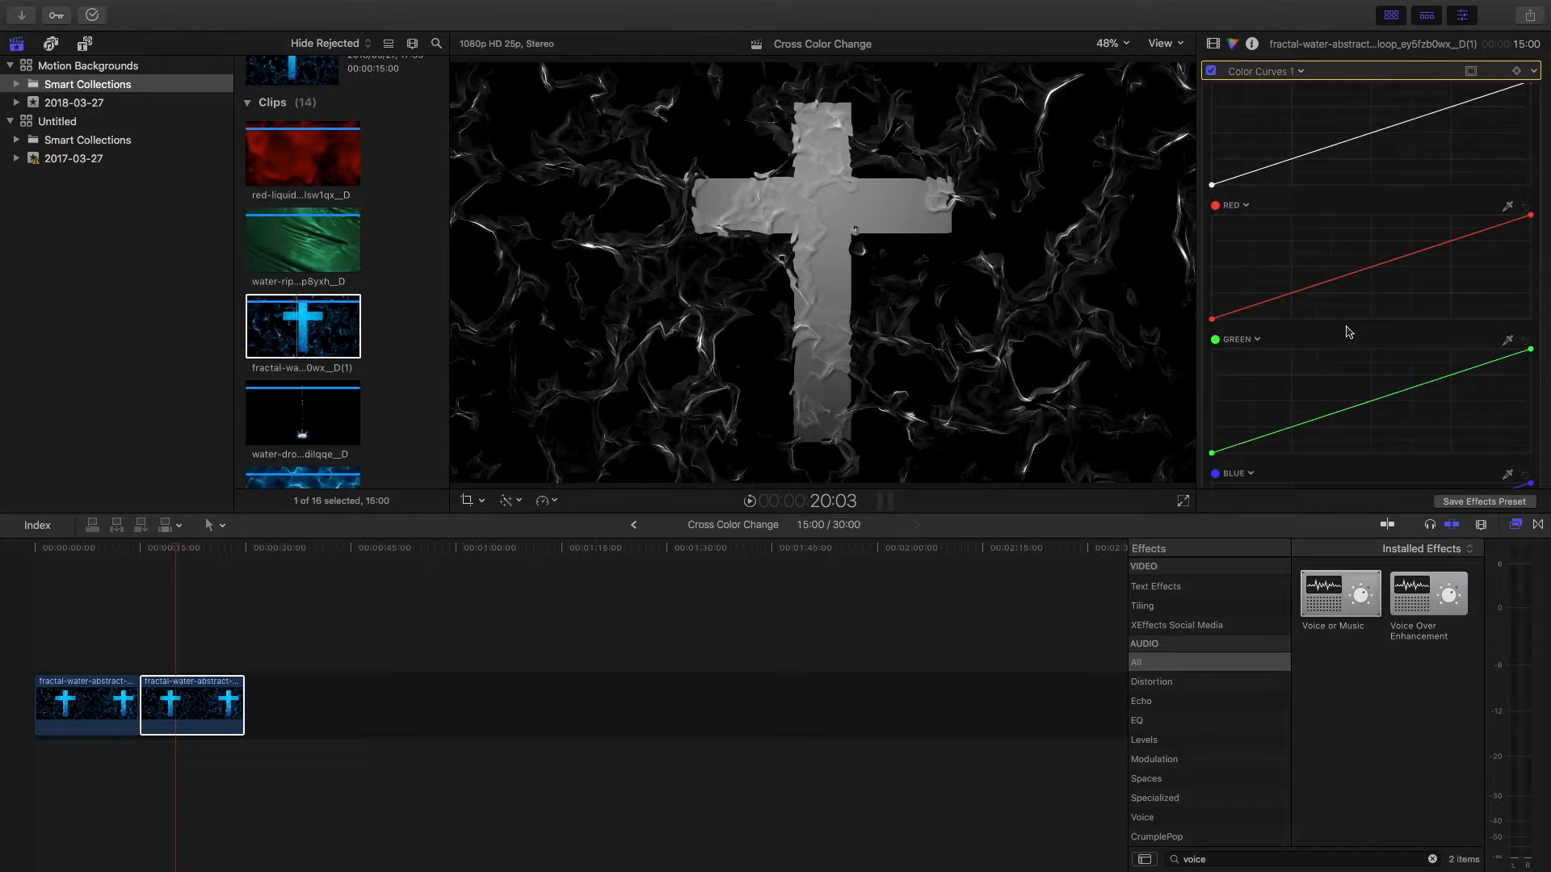
pyautogui.click(1371, 268)
pyautogui.moveTo(1373, 268); pyautogui.dragTo(1304, 215)
# Step: Lower the white end of the luma curve to about half height and play the recolored clip
pyautogui.scroll(1, 1310, 216)
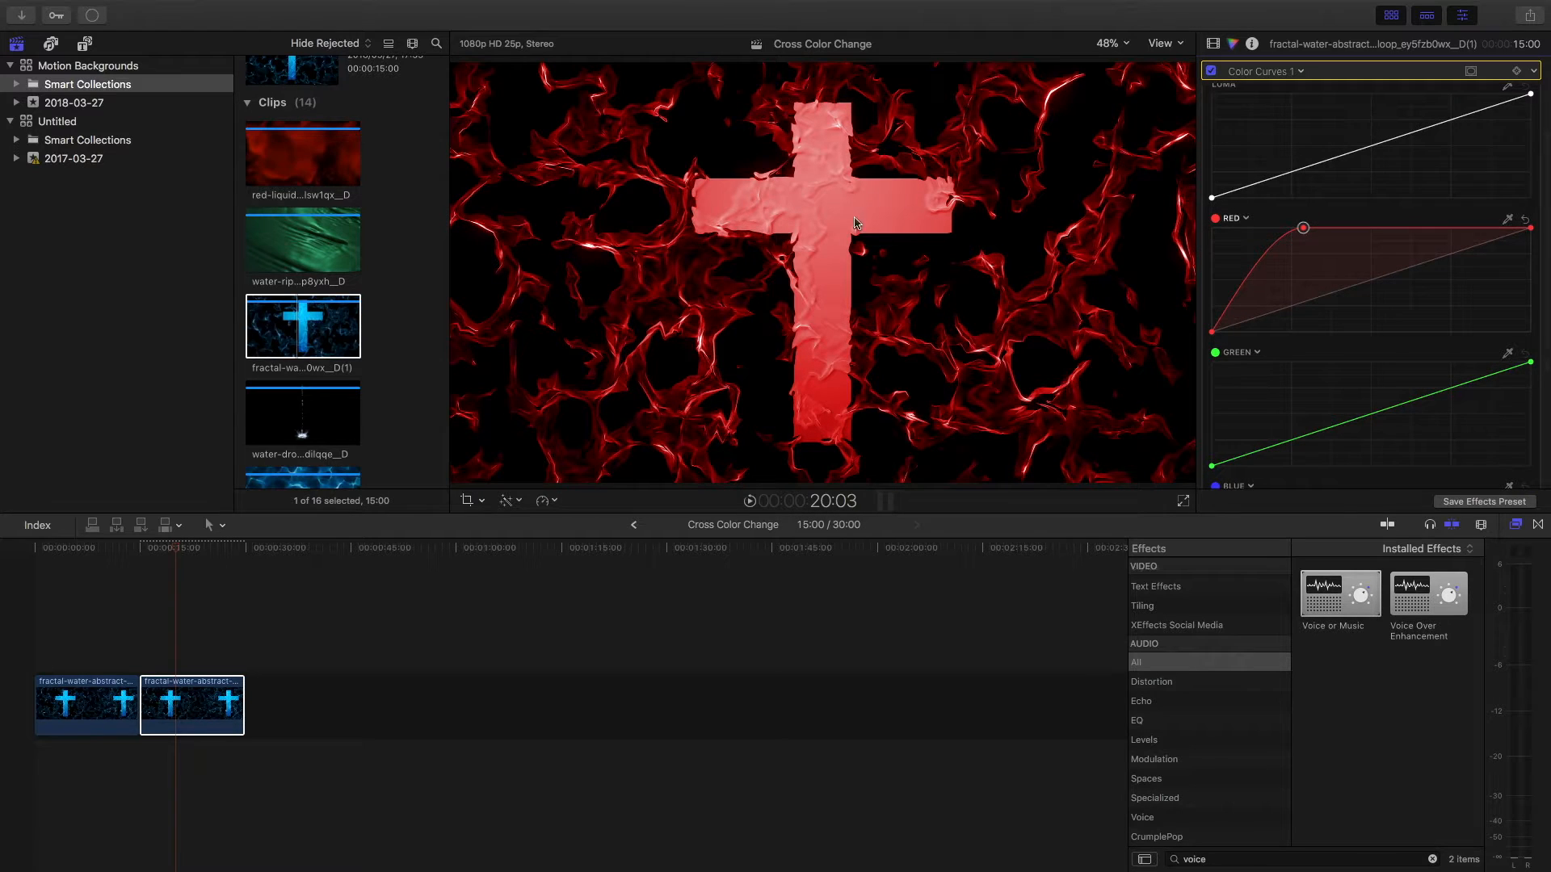
pyautogui.scroll(3, 1442, 184)
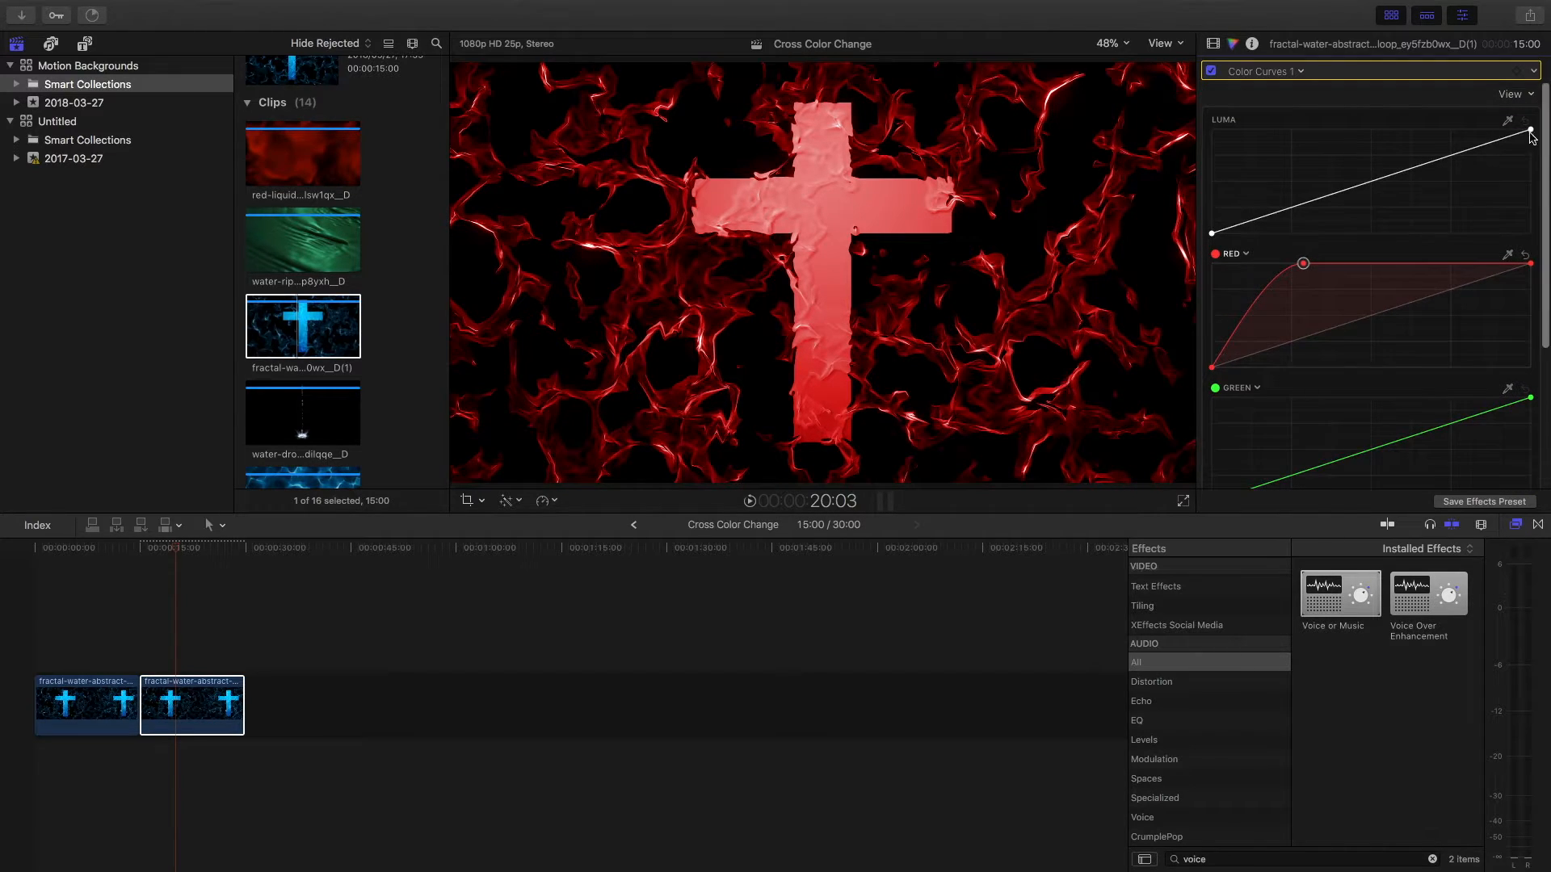
pyautogui.click(1530, 131)
pyautogui.moveTo(1530, 131); pyautogui.dragTo(1531, 179)
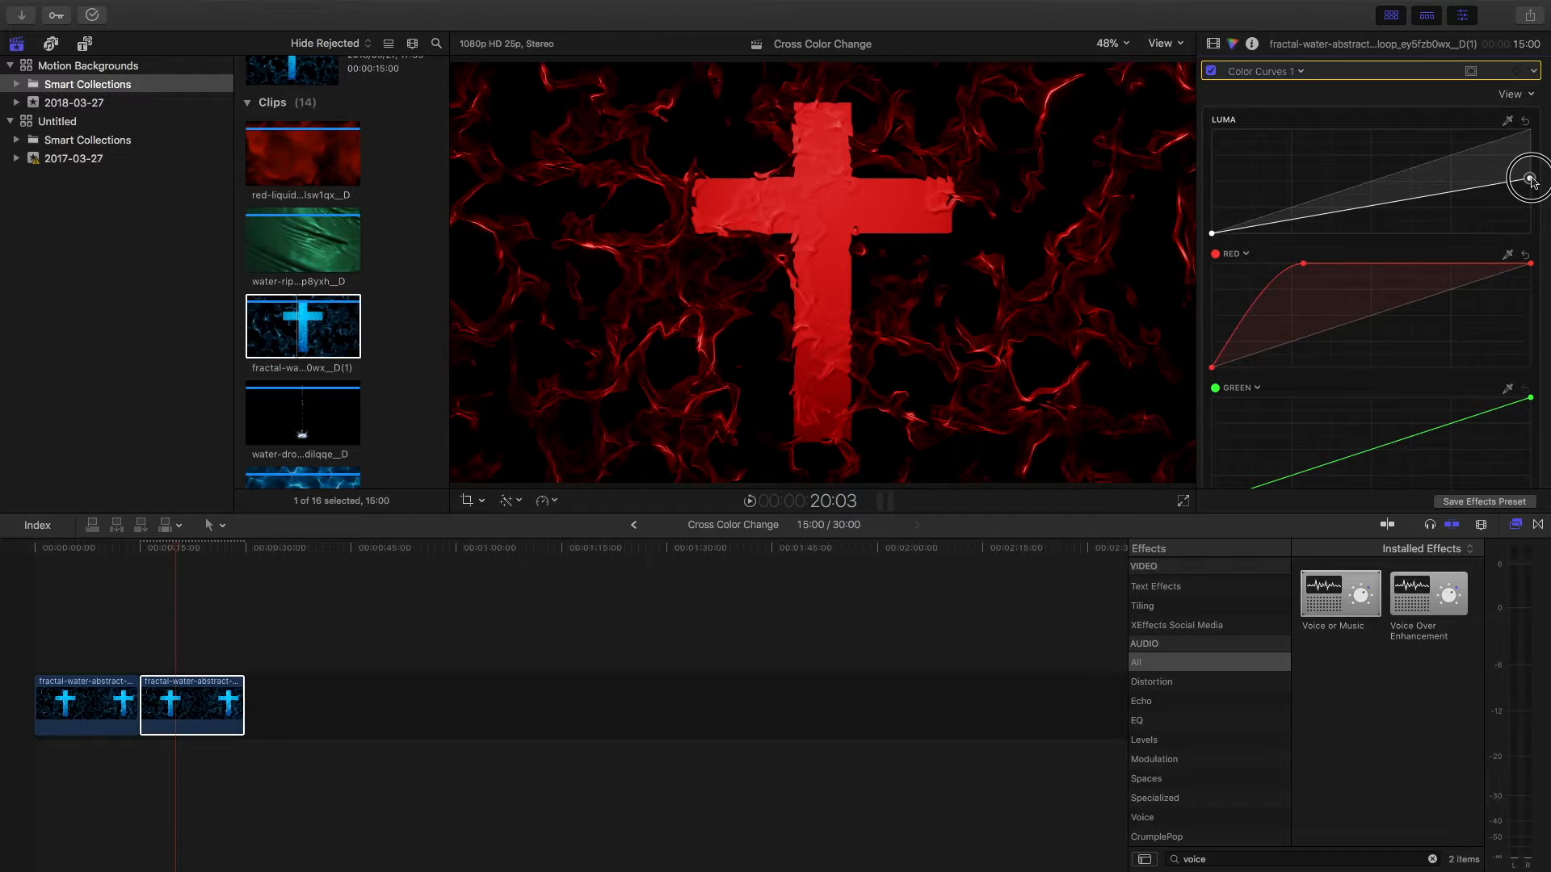
pyautogui.click(176, 584)
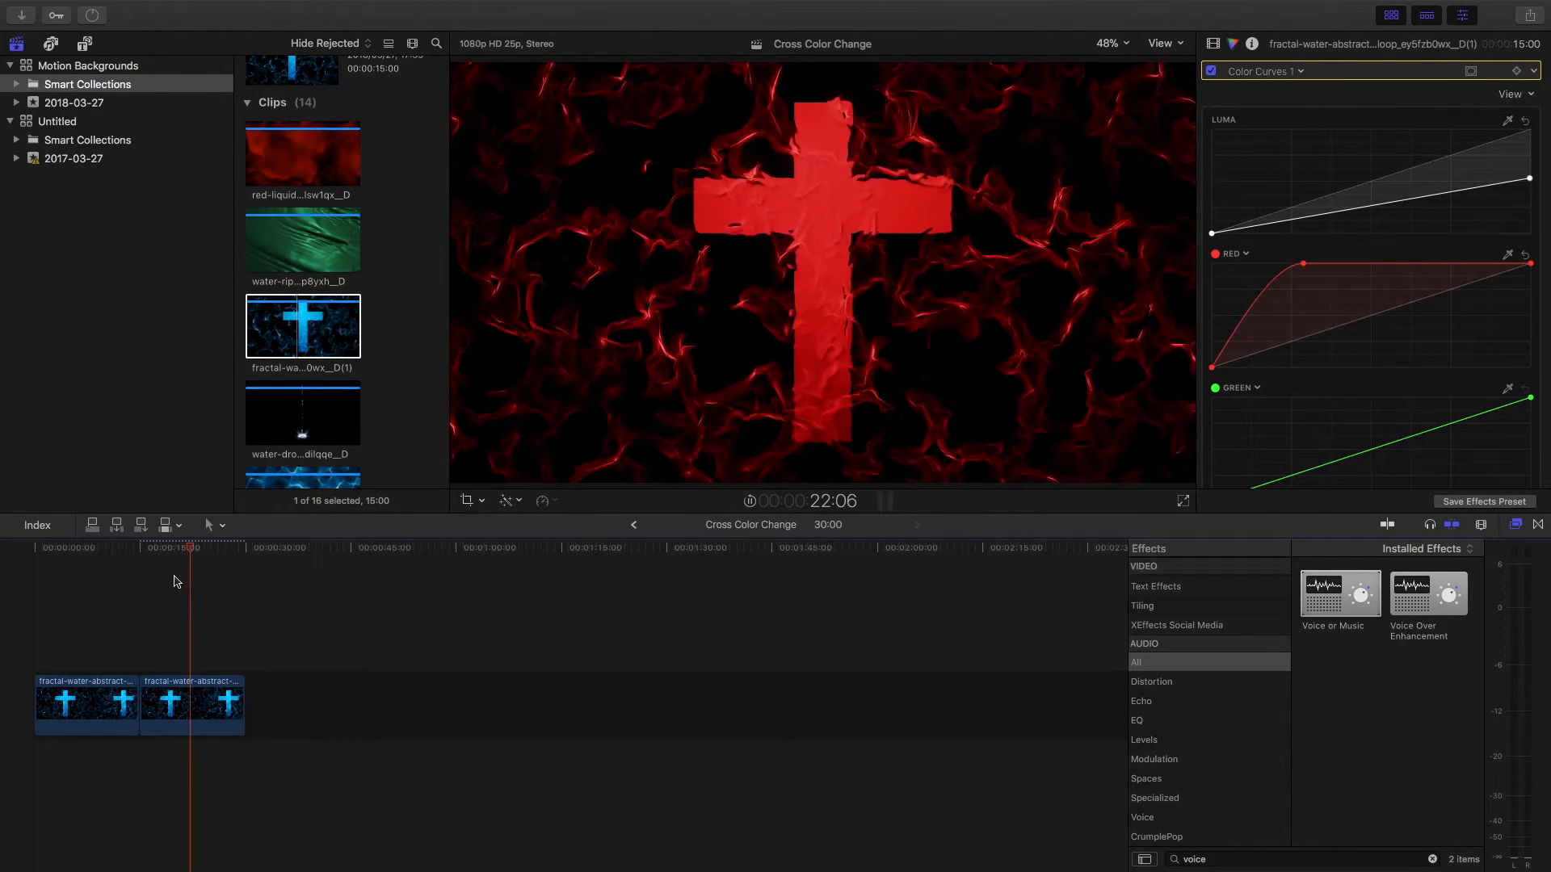
# Step: Change the second clip's red curve color to orange and raise the luma curve's white end to nearly three quarters height
pyautogui.click(188, 708)
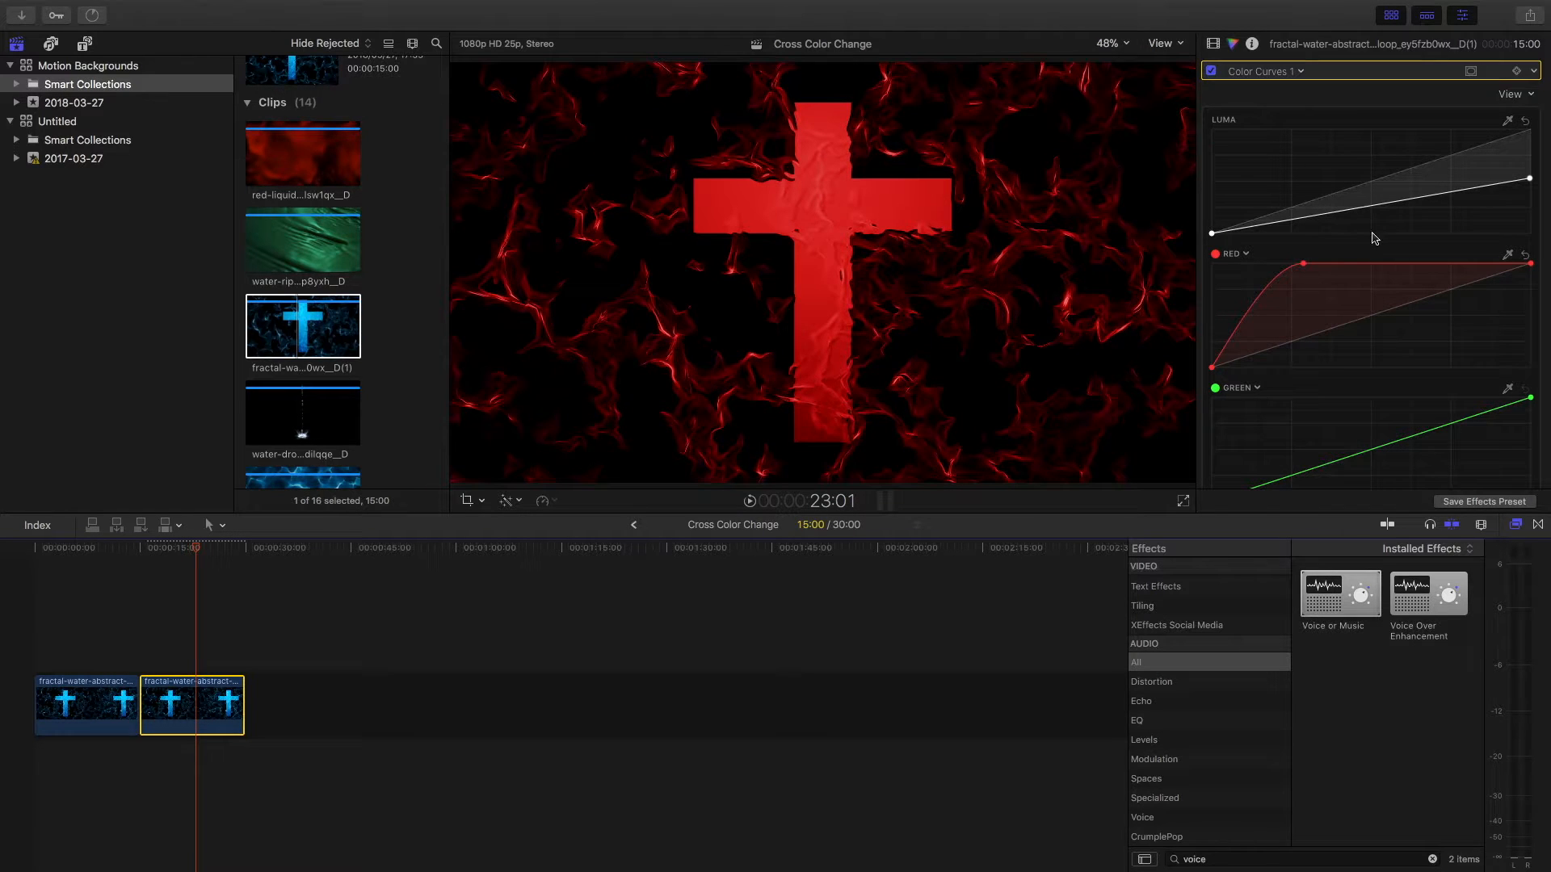
pyautogui.click(1247, 255)
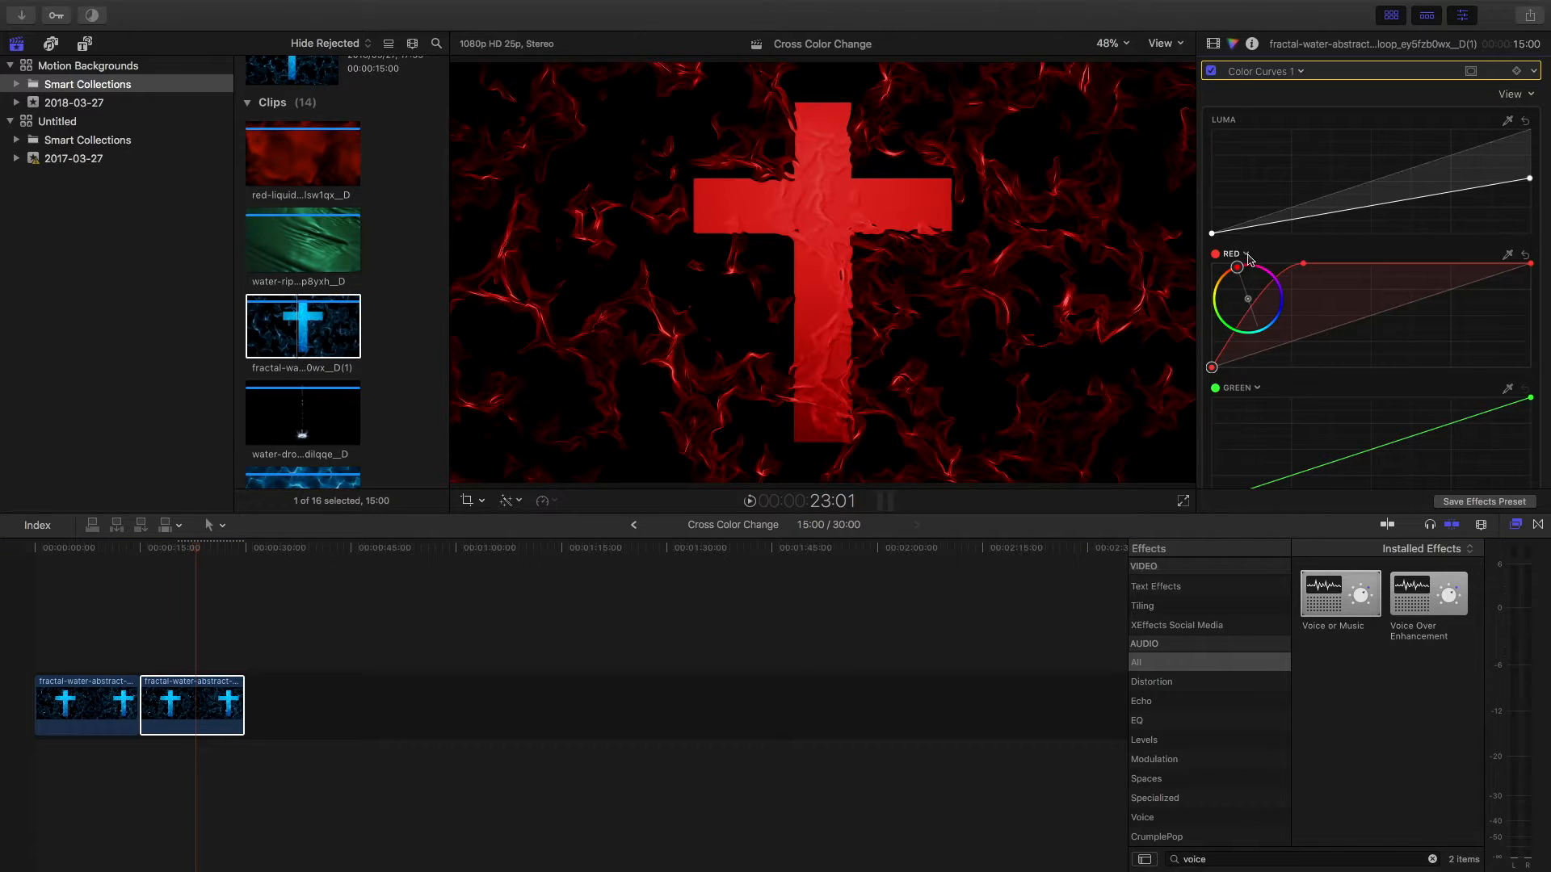
pyautogui.moveTo(1236, 266); pyautogui.dragTo(1199, 273)
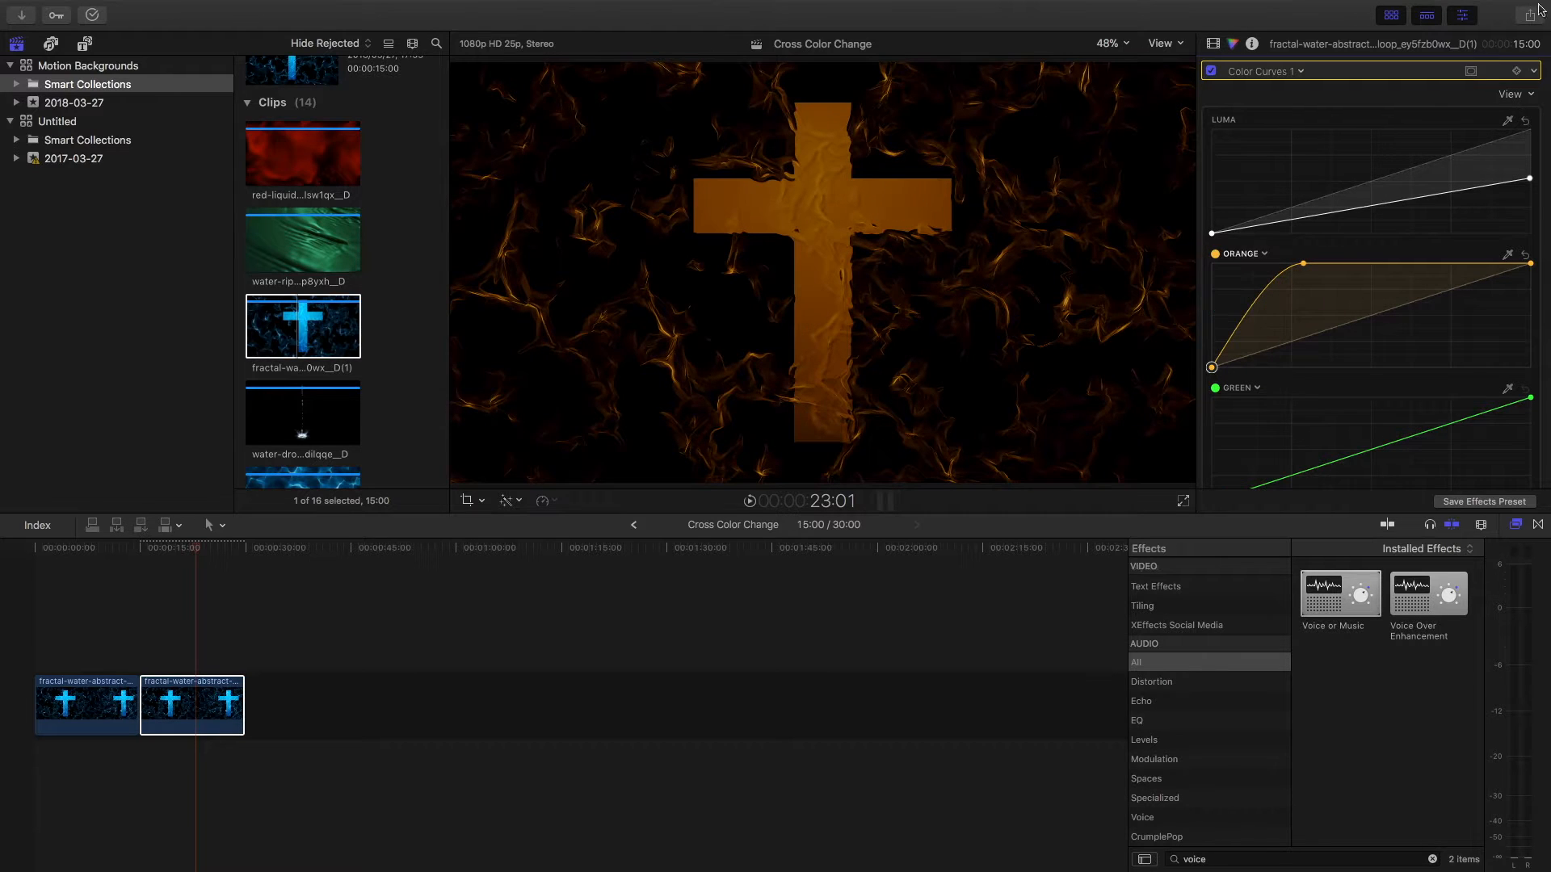
pyautogui.moveTo(1533, 178); pyautogui.dragTo(1529, 159)
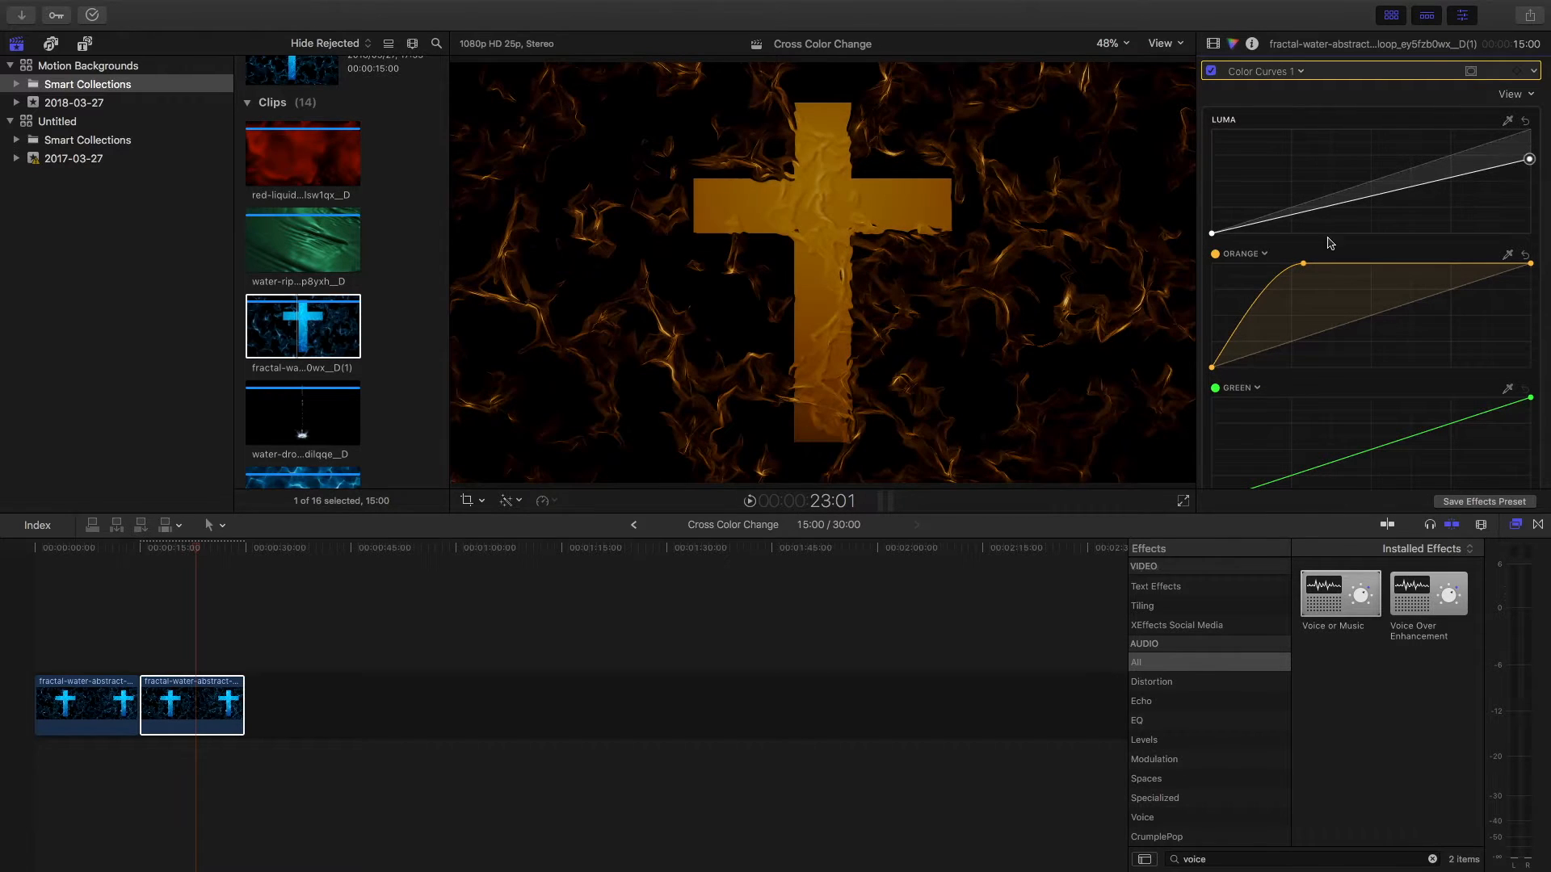
# Step: Shift the orange curve's color through sea foam to magenta and play the recolored second clip
pyautogui.moveTo(1265, 255); pyautogui.dragTo(1243, 363)
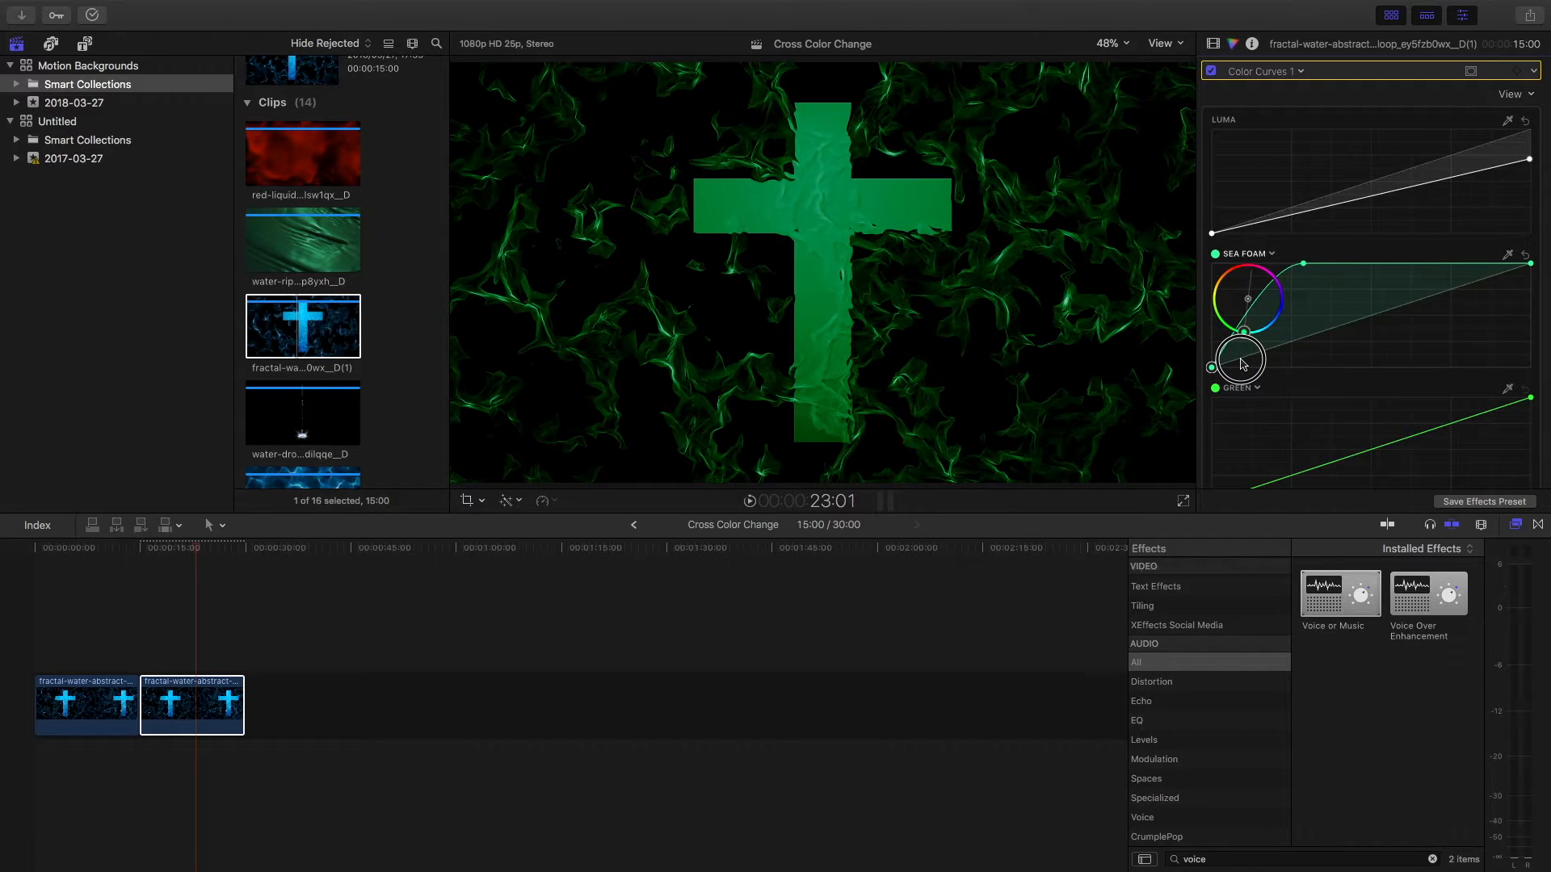
pyautogui.moveTo(1243, 363); pyautogui.dragTo(1296, 249)
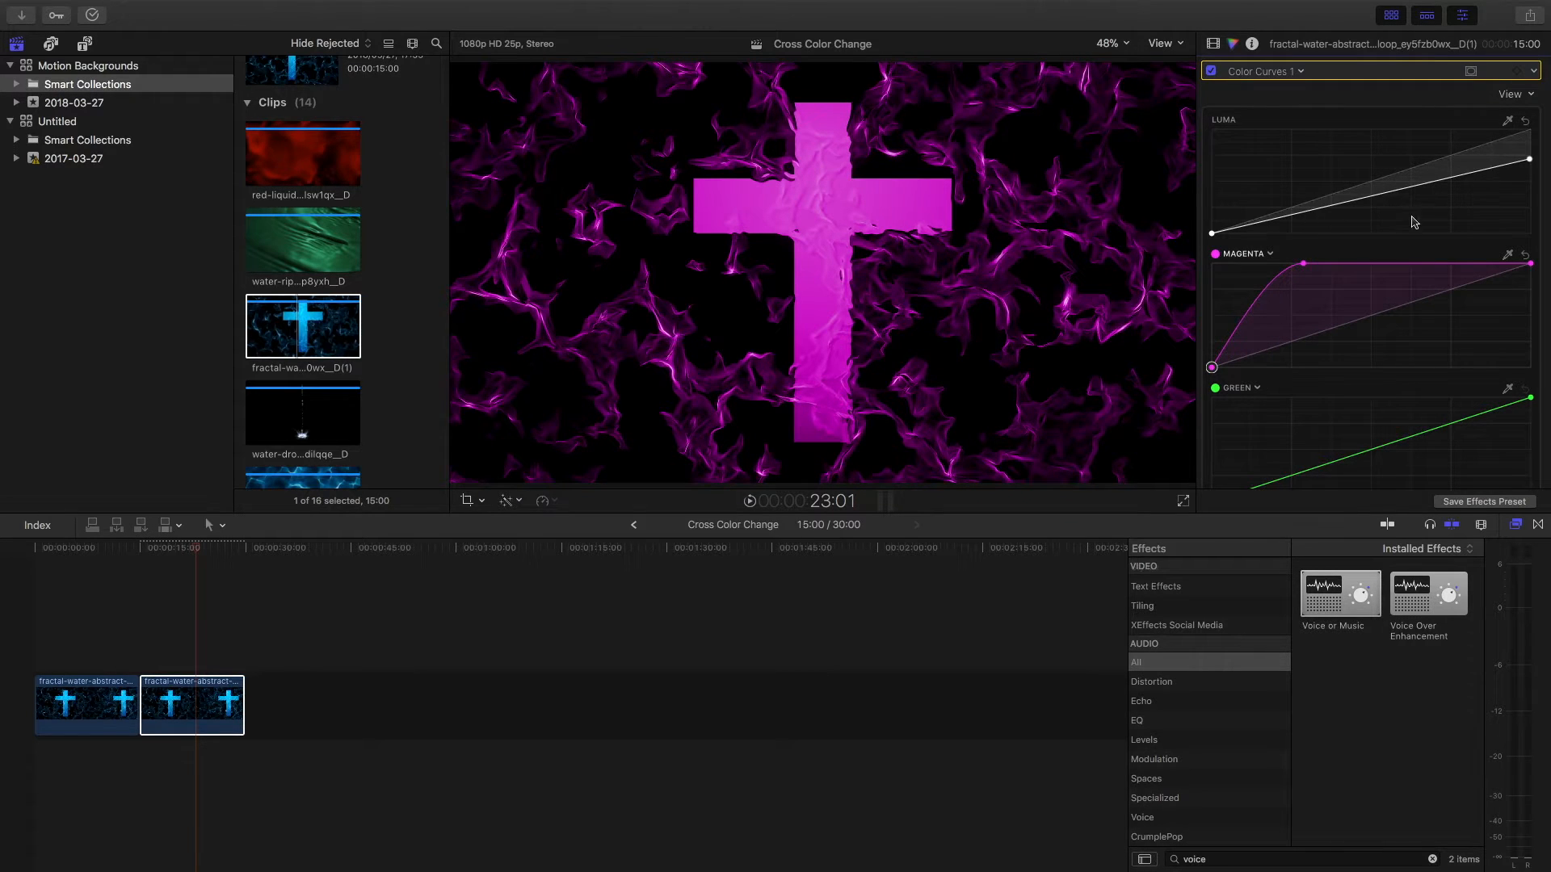
pyautogui.click(168, 603)
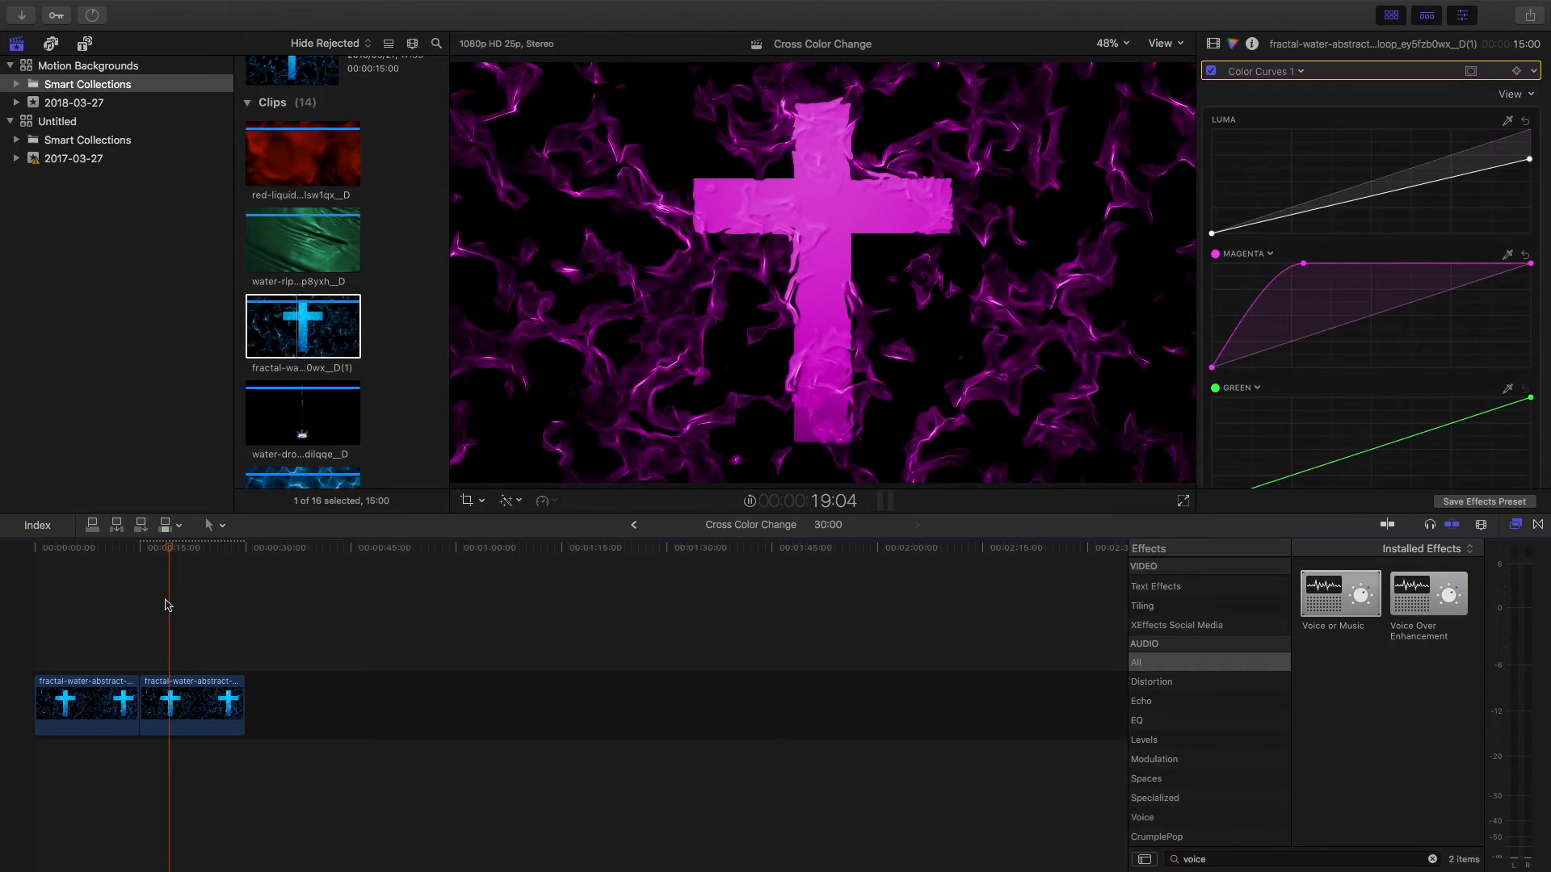
pyautogui.press('space')
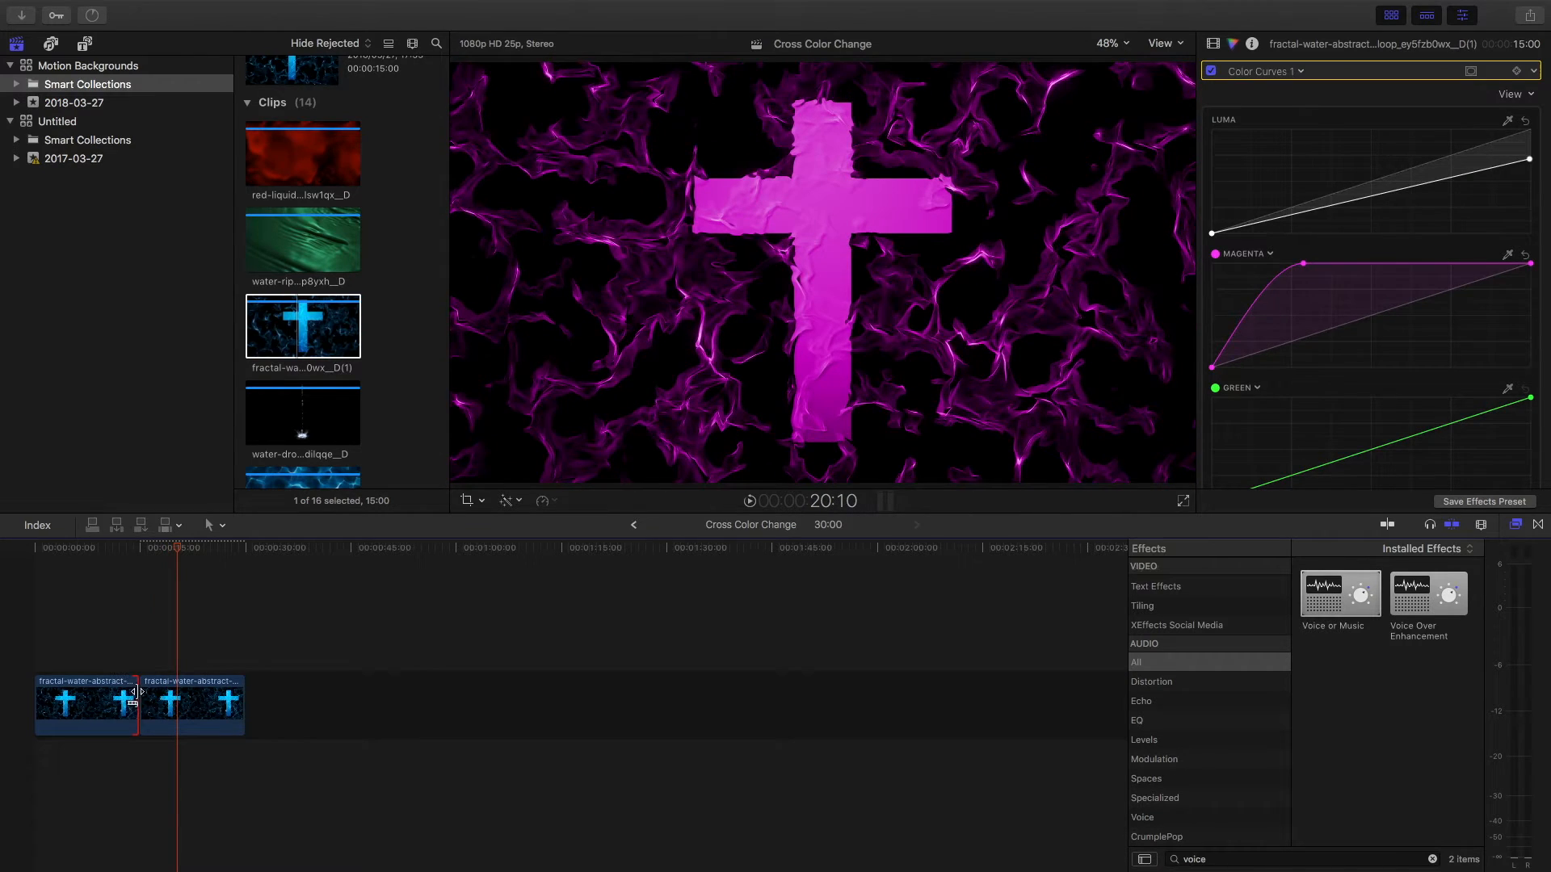
# Step: Trim the adjoining edges of the two clips, shortening the first to 13:25, and add a Cross Dissolve between them
pyautogui.moveTo(134, 693); pyautogui.dragTo(137, 692)
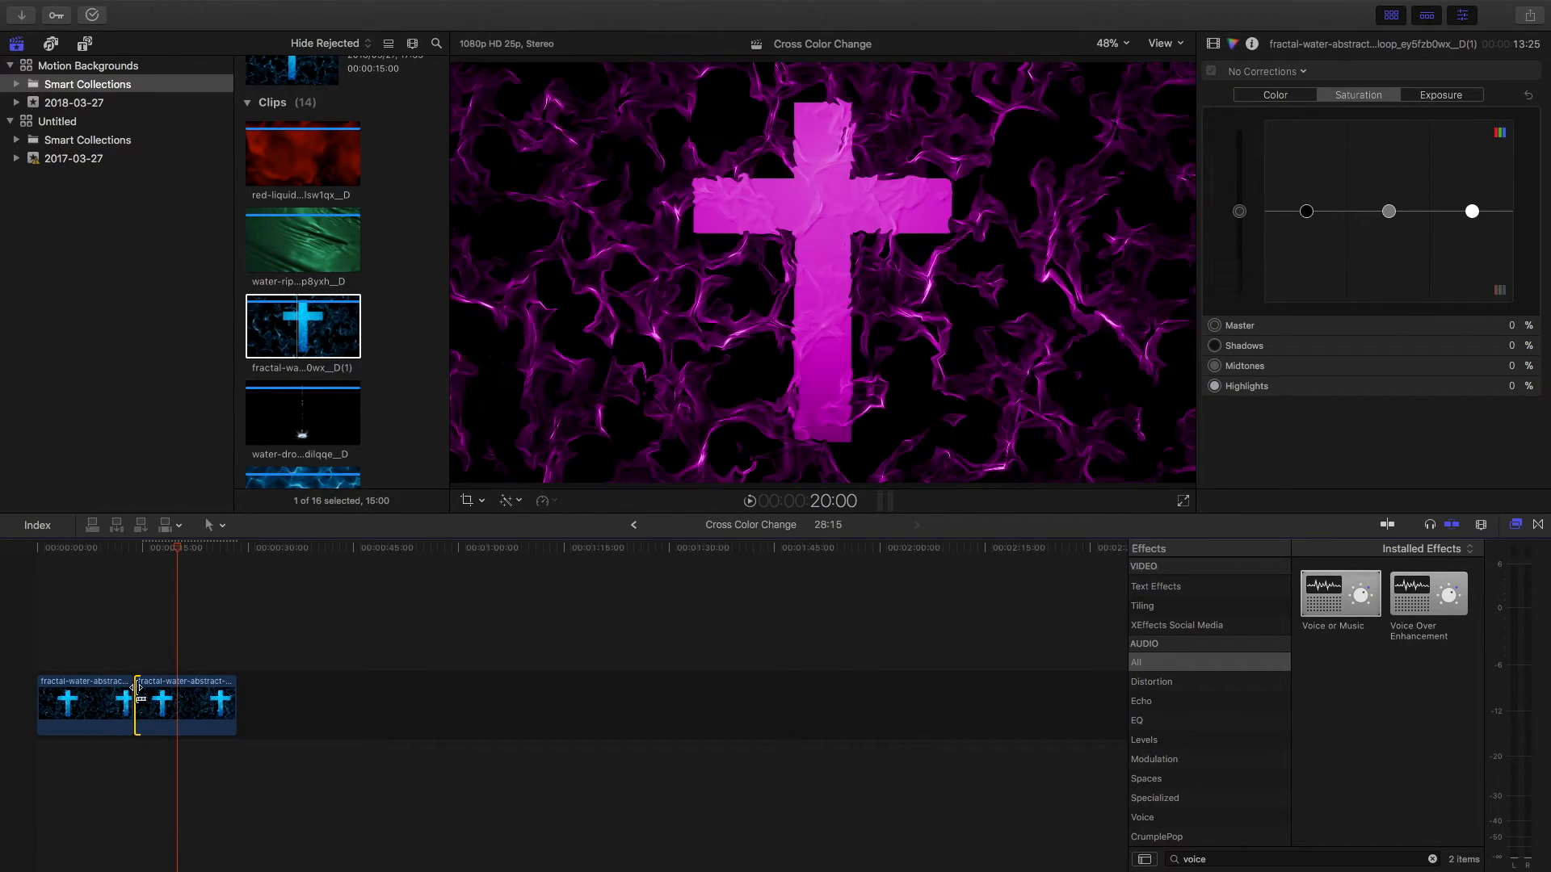
pyautogui.click(135, 695)
pyautogui.press('super+t')
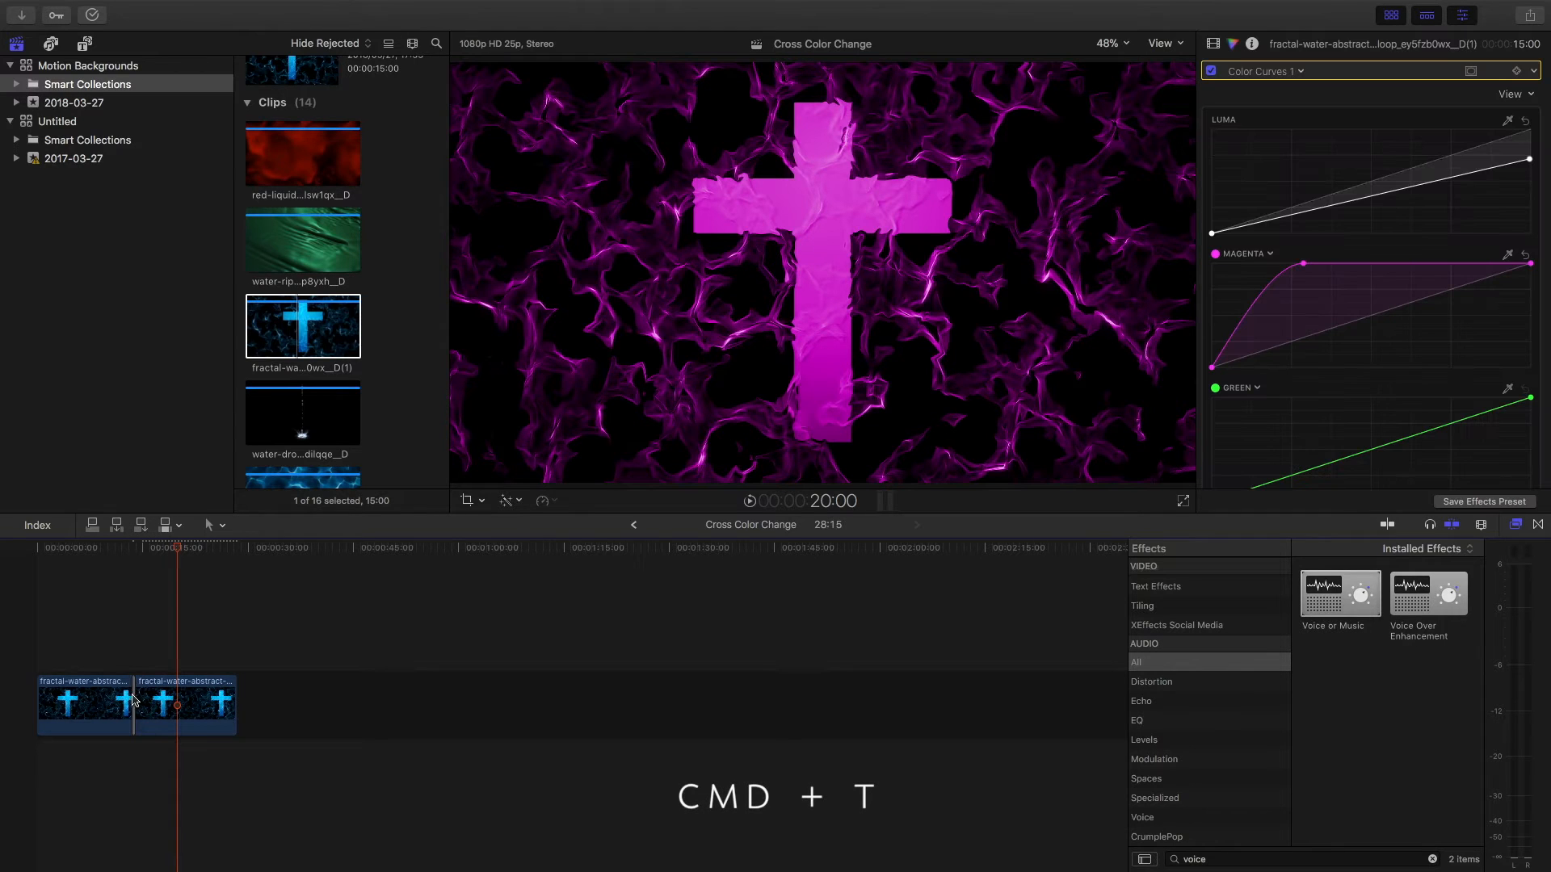
# Step: Delete the 12-frame Cross Dissolve between the two clips
pyautogui.press('super+equal')
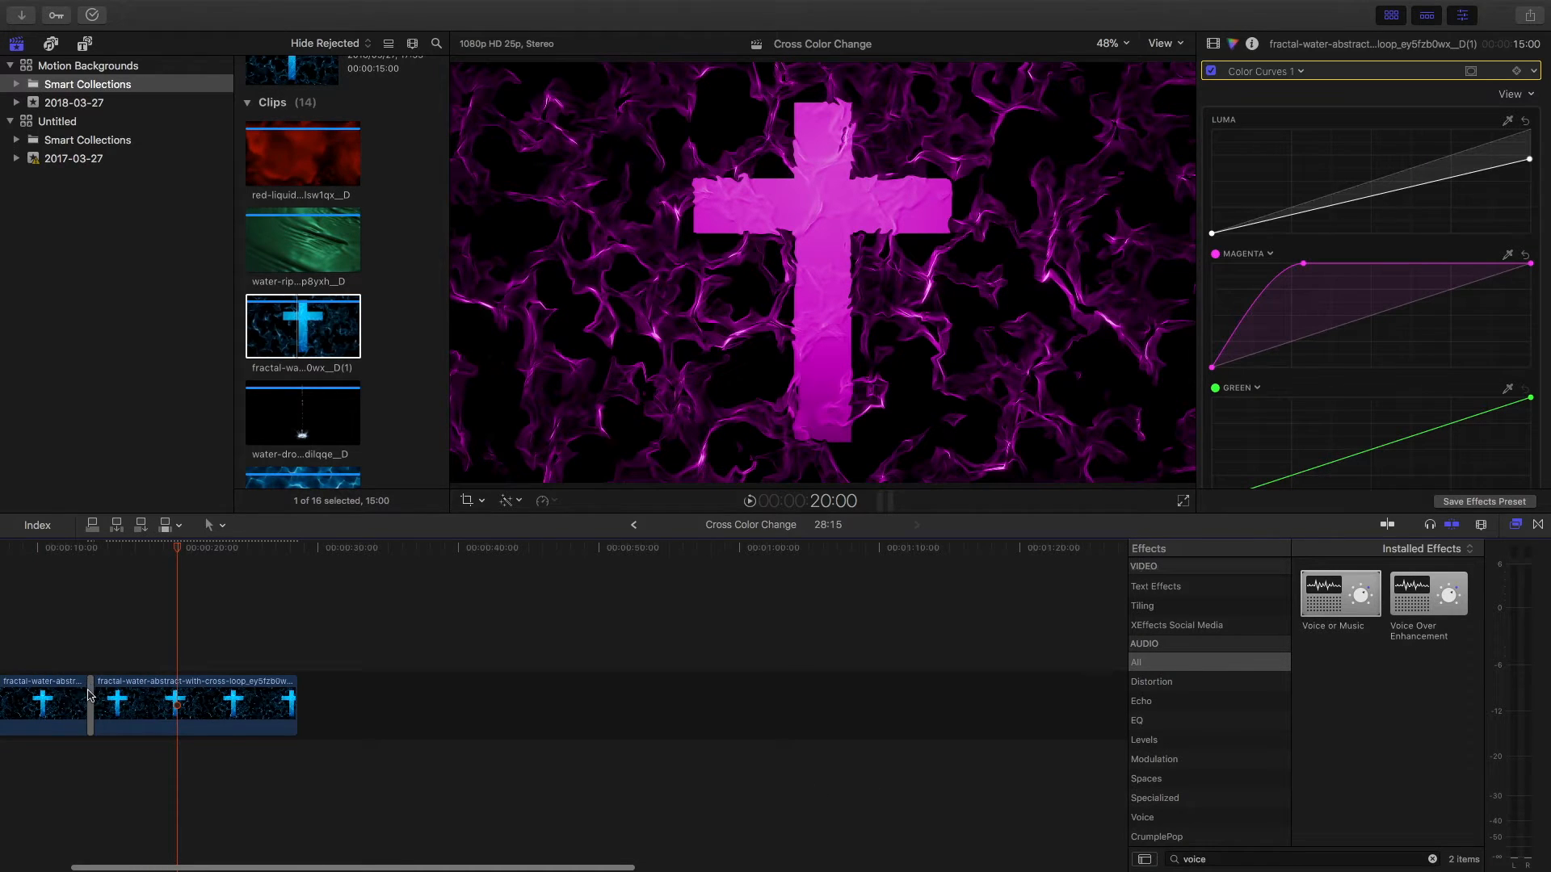
pyautogui.click(89, 694)
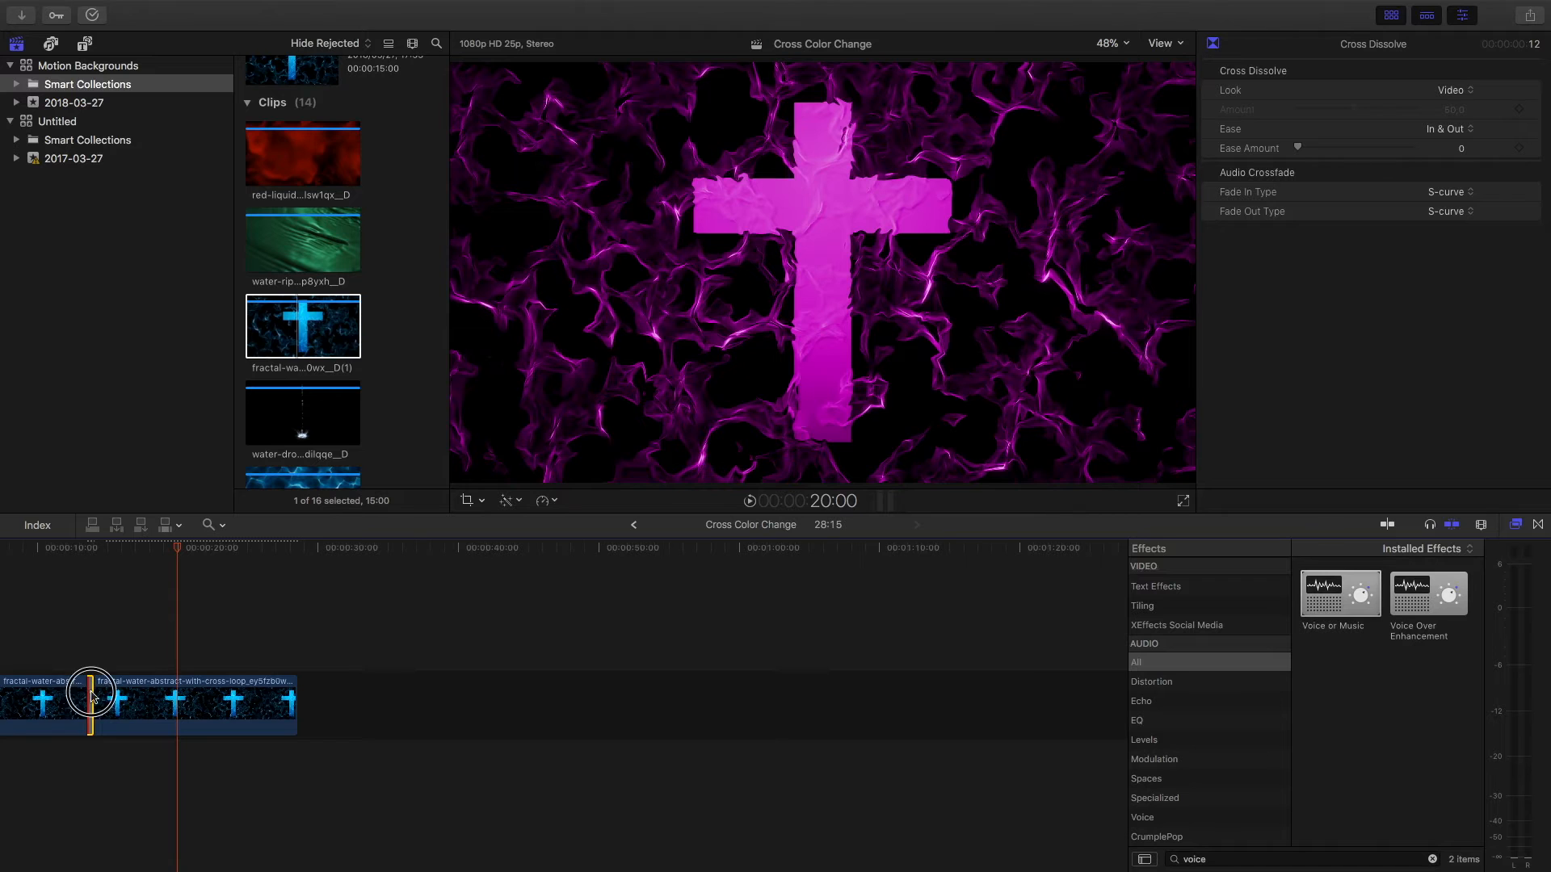
pyautogui.click(92, 693)
pyautogui.hscroll(-4, 34, 693)
pyautogui.click(152, 691)
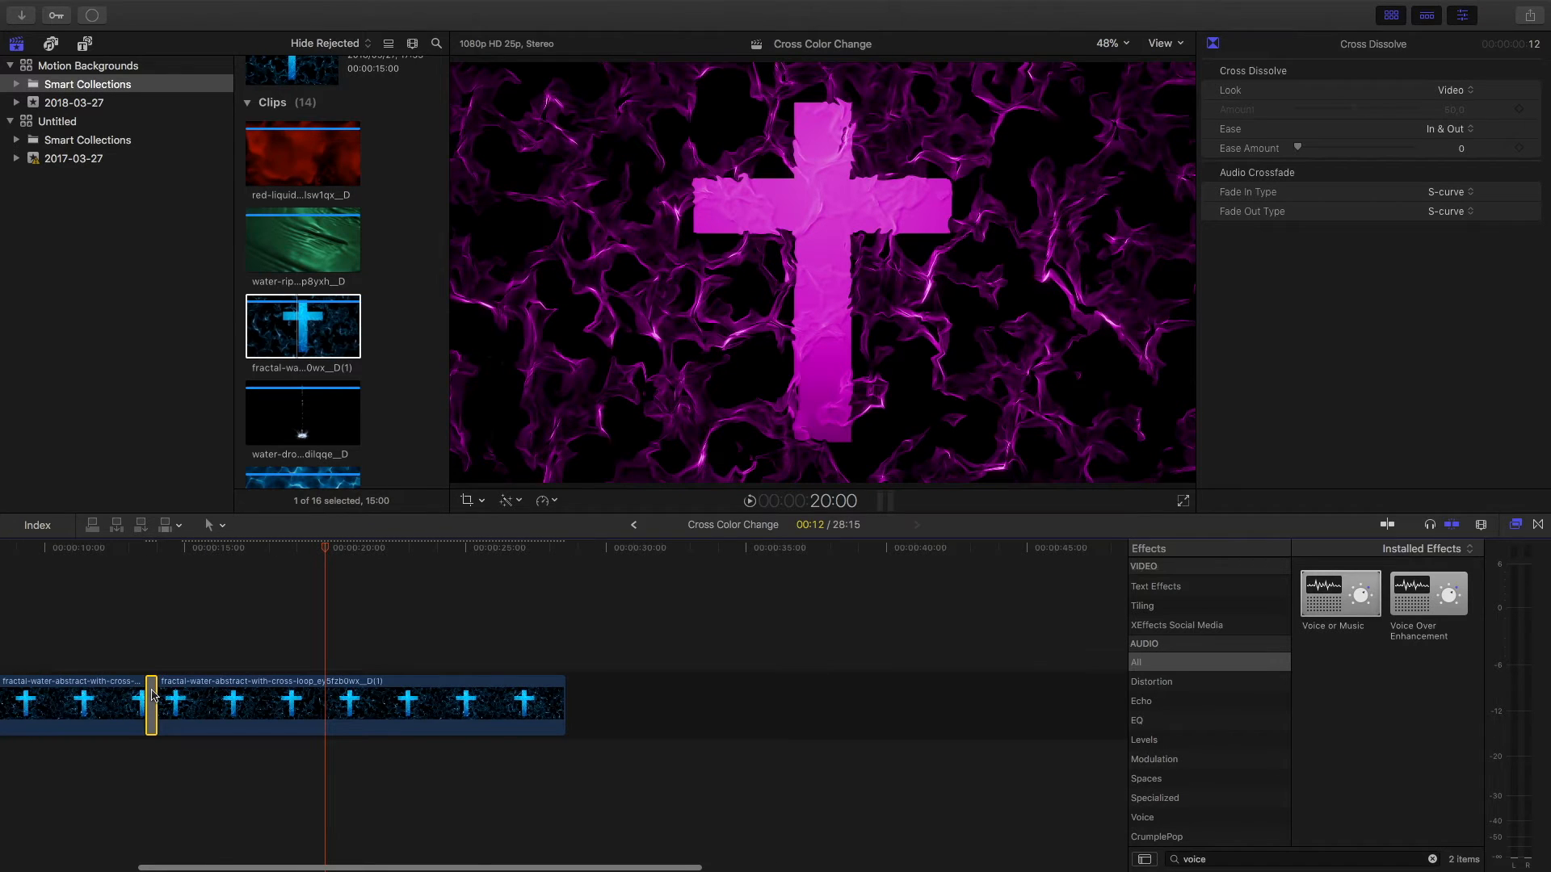
pyautogui.press('Delete')
# Step: Trim the clips at their cut further, shortening the first to 13:10, then add a longer cross dissolve and play across it
pyautogui.hscroll(-5, 259, 694)
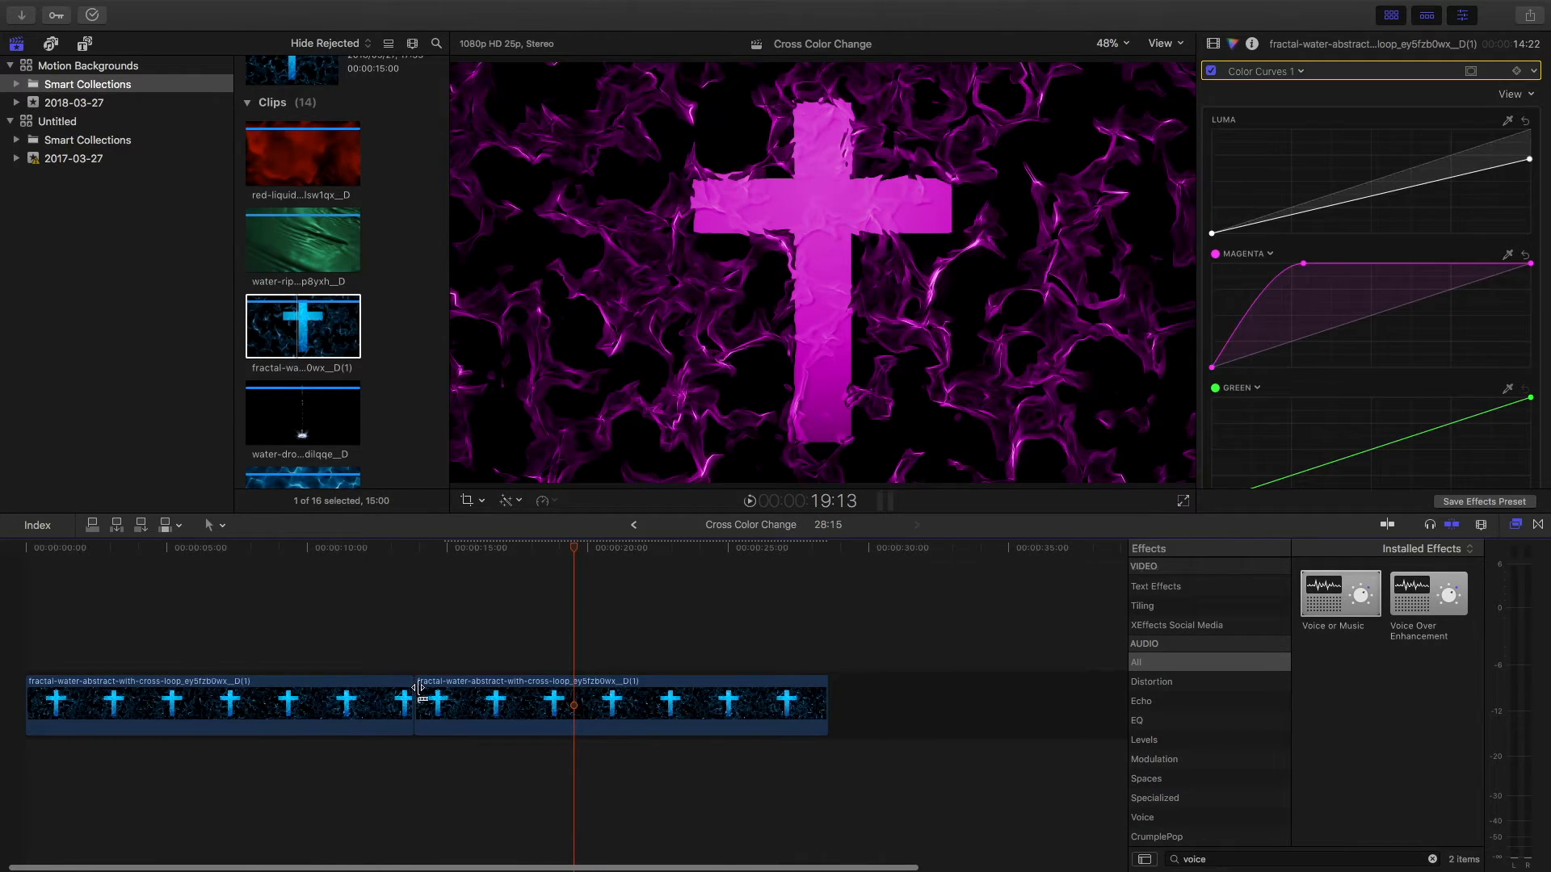
pyautogui.moveTo(419, 688)
pyautogui.mouseDown()
pyautogui.moveTo(440, 678)
pyautogui.moveTo(418, 690)
pyautogui.mouseUp()
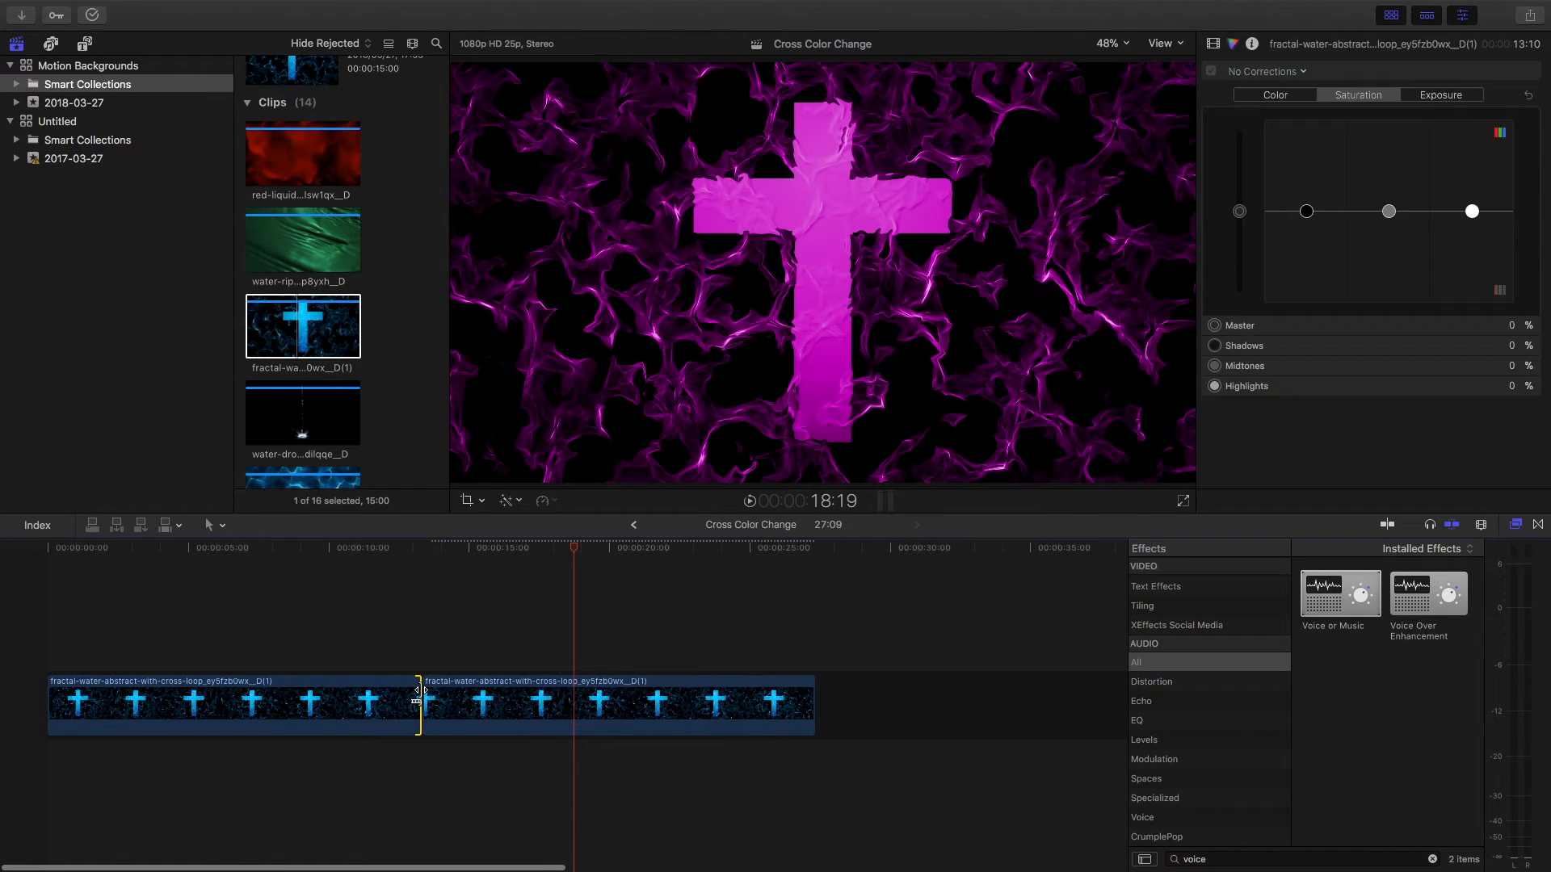
pyautogui.press('super+t')
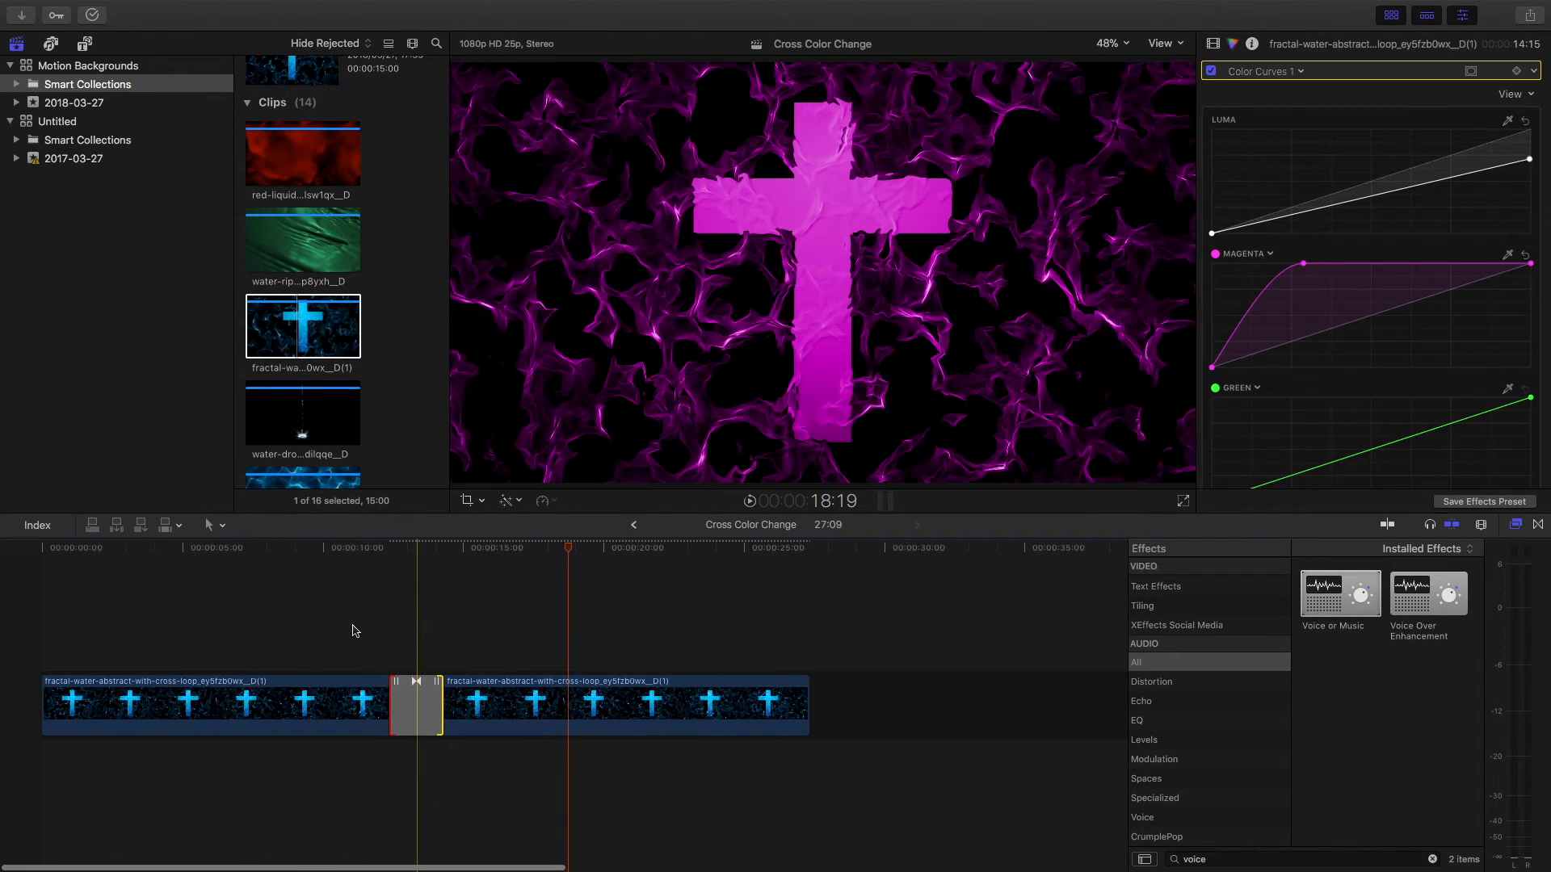
pyautogui.click(353, 630)
pyautogui.press('space')
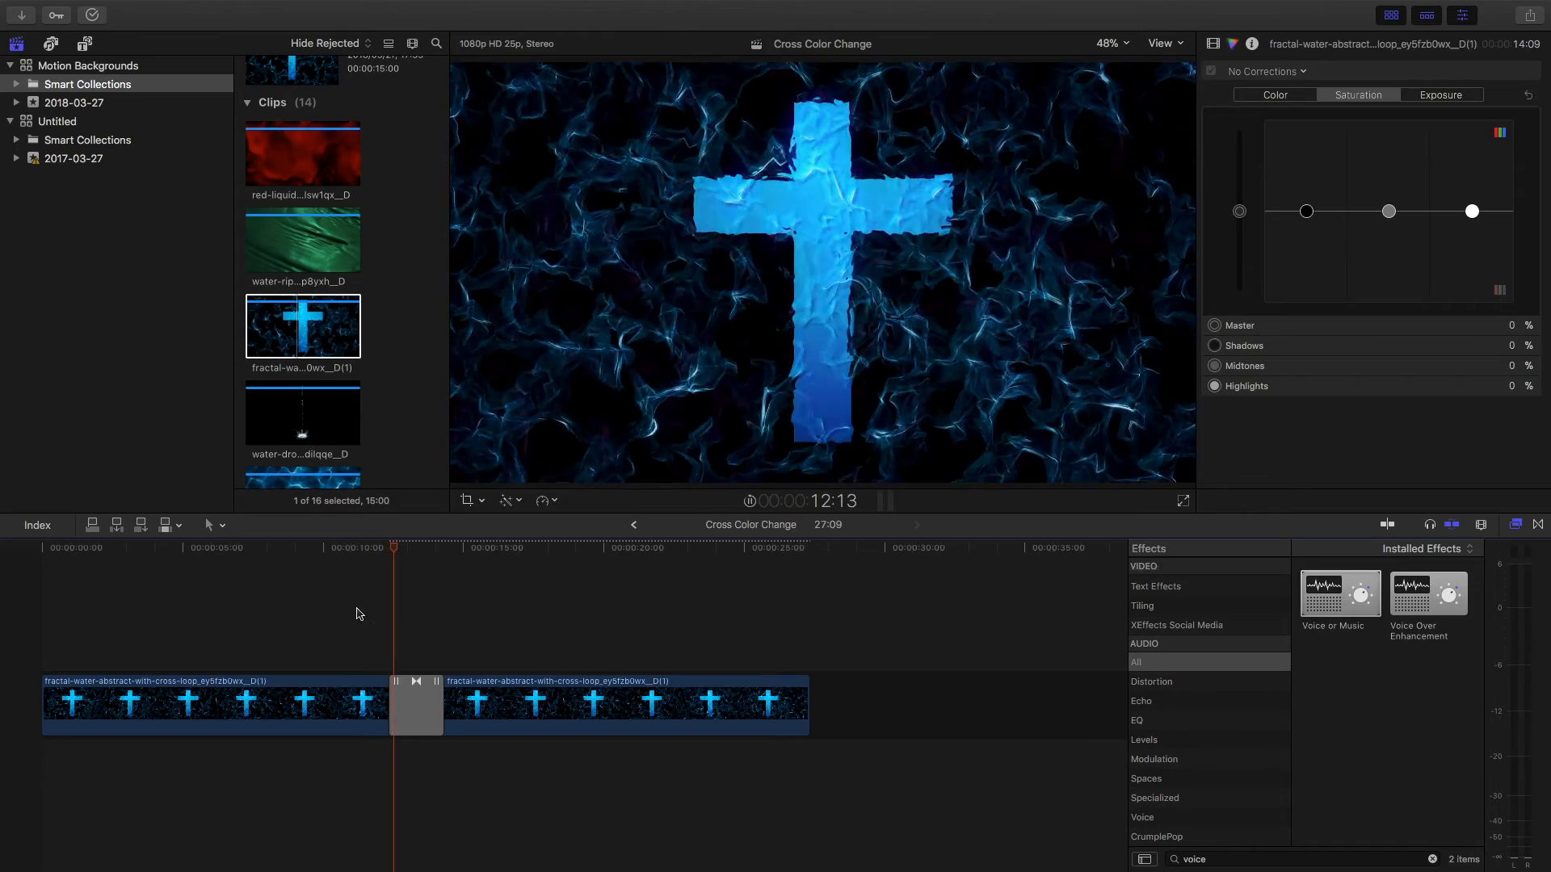